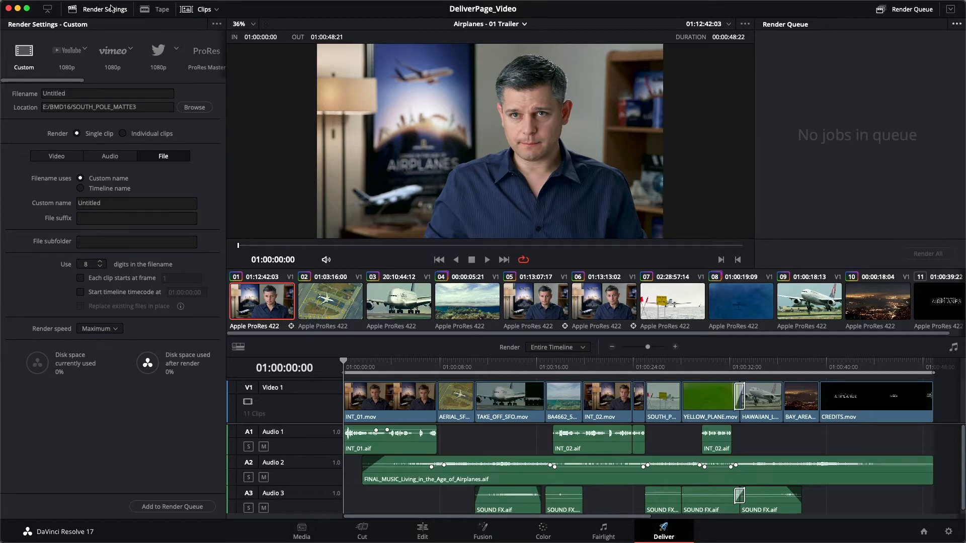
Step: Reduce the Render Settings panel to half height, and restore it to full height
click(46, 10)
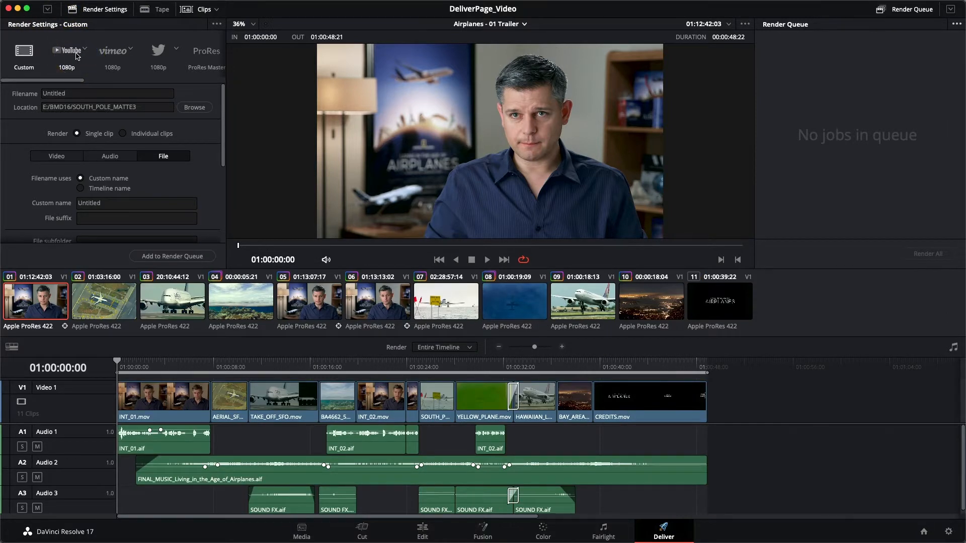
click(47, 9)
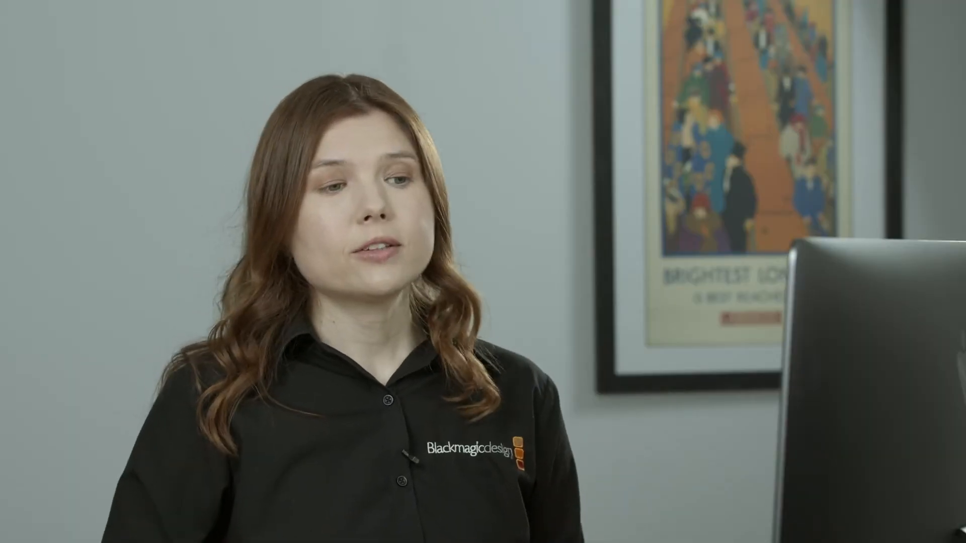
click(927, 250)
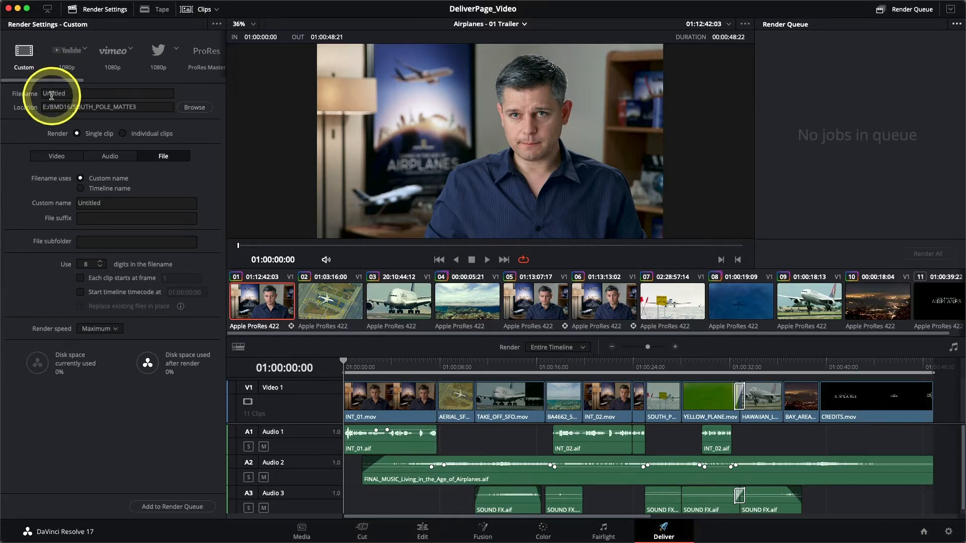
Step: Look through the available render presets, including YouTube 1080p and the IMF variants, and return to the Custom preset
drag(47, 84, 26, 60)
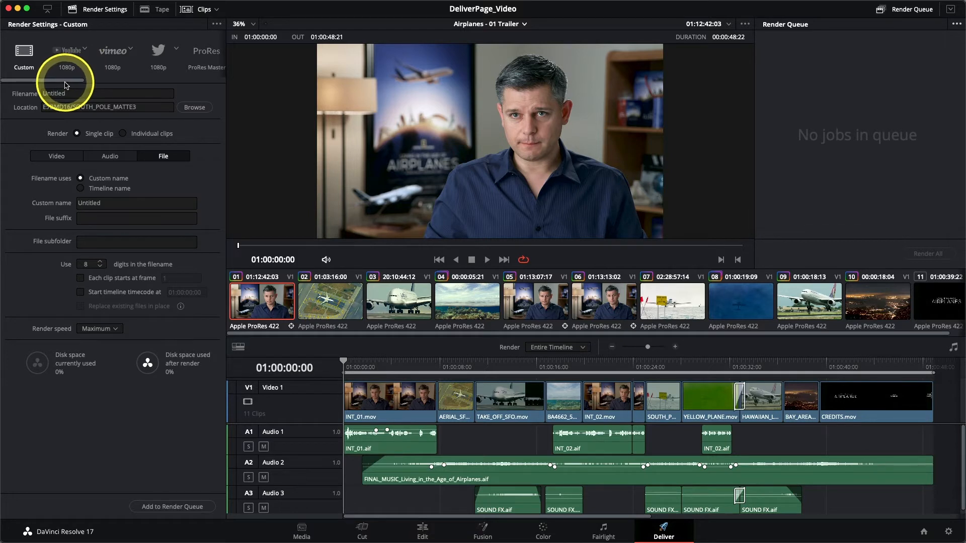
drag(79, 85, 80, 82)
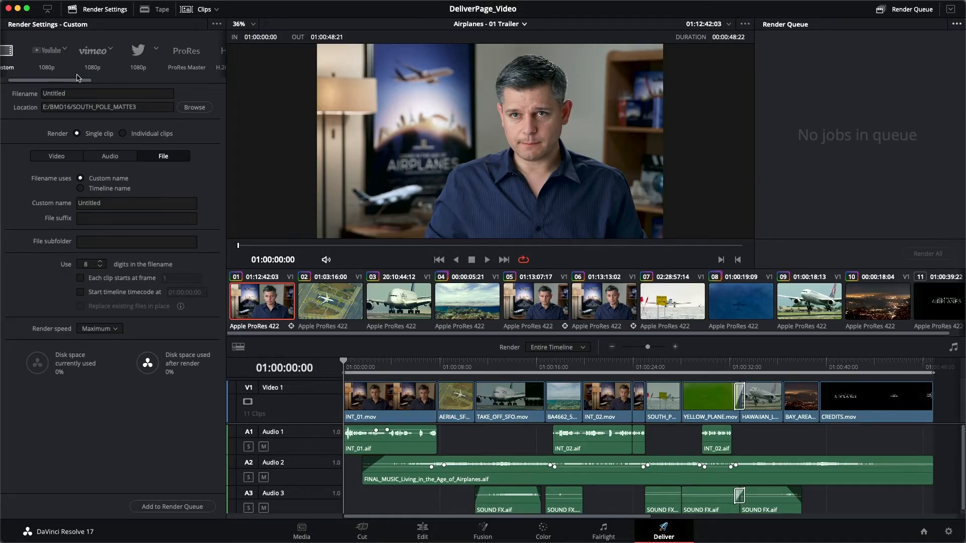
click(46, 54)
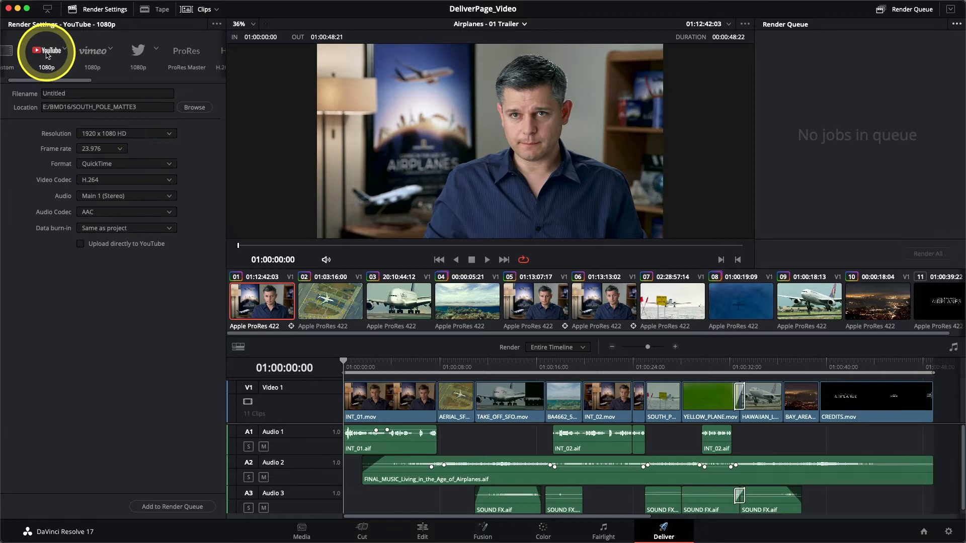
drag(65, 82, 148, 84)
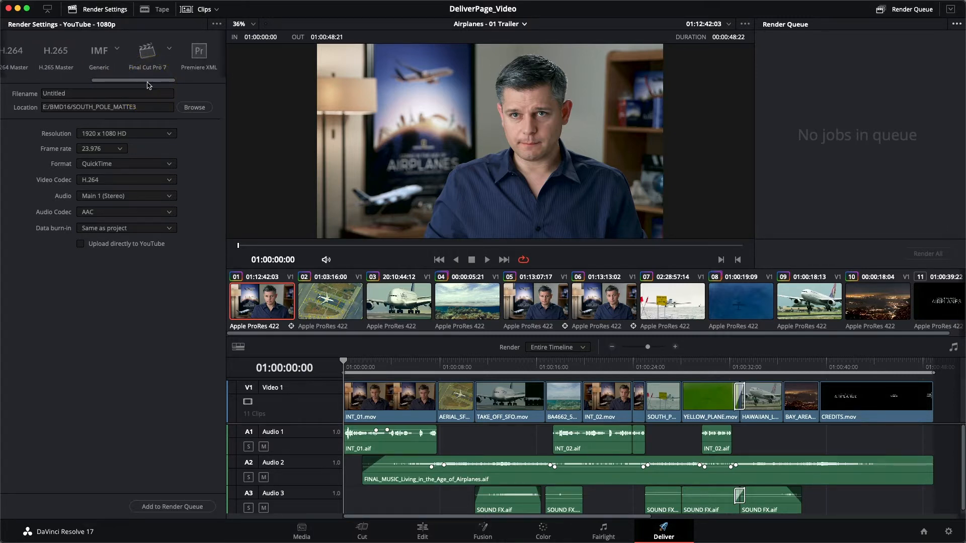
click(117, 51)
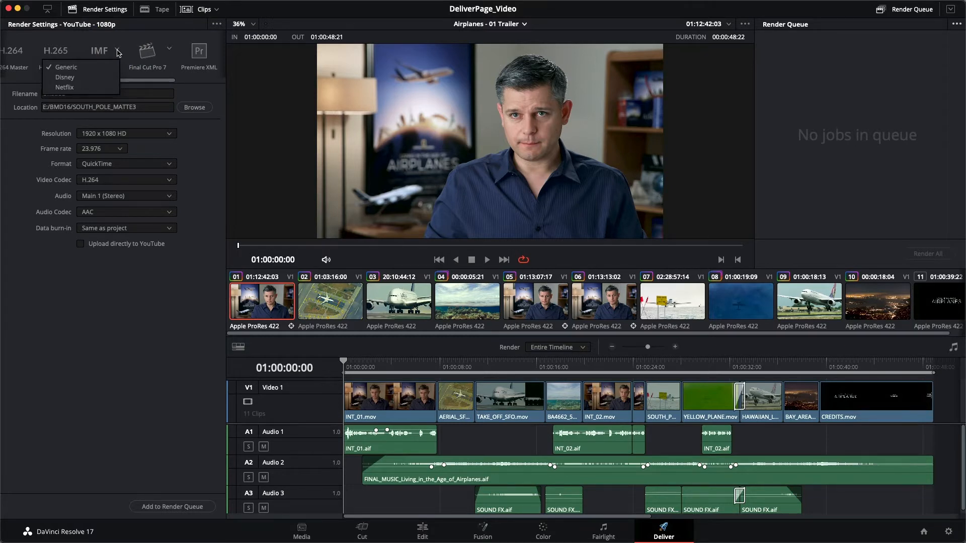
click(117, 51)
drag(115, 82, 139, 84)
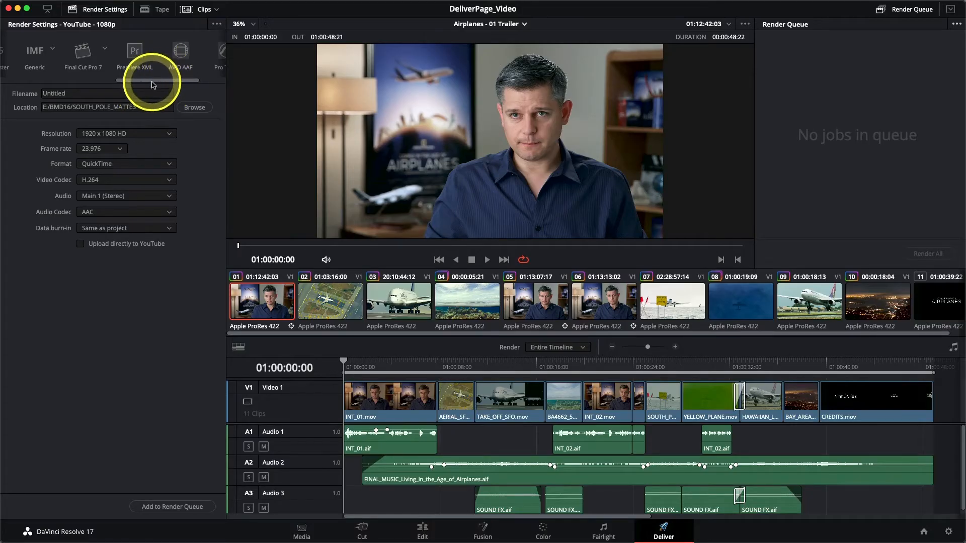
drag(154, 84, 27, 80)
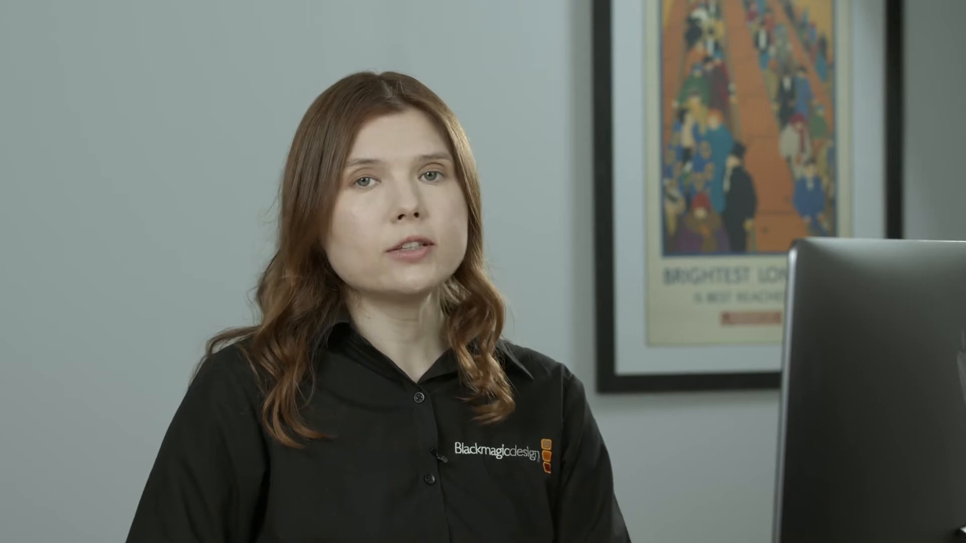
click(64, 110)
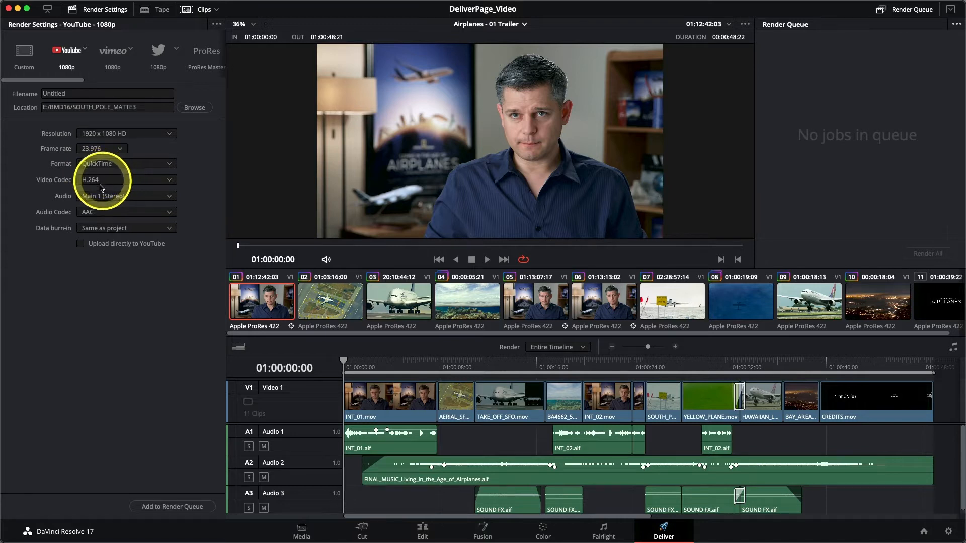
click(25, 59)
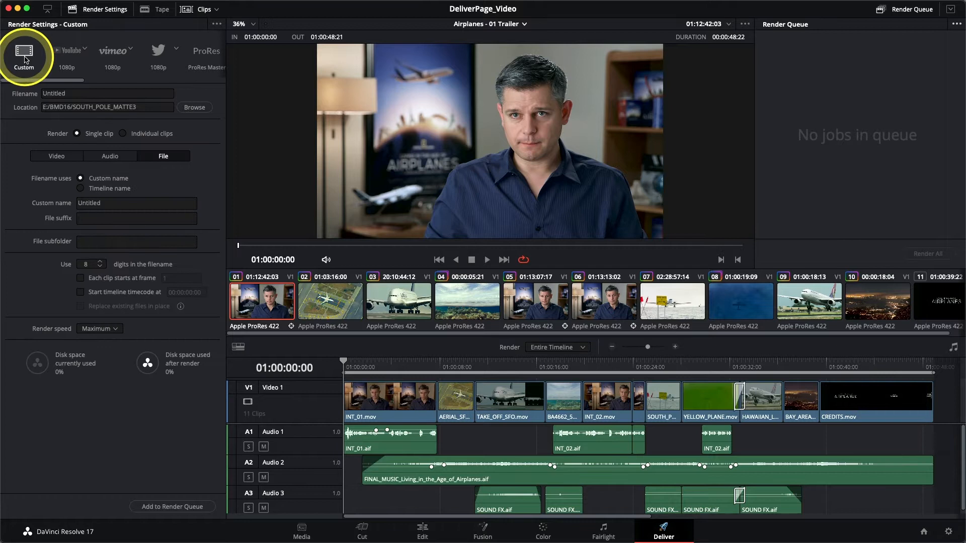
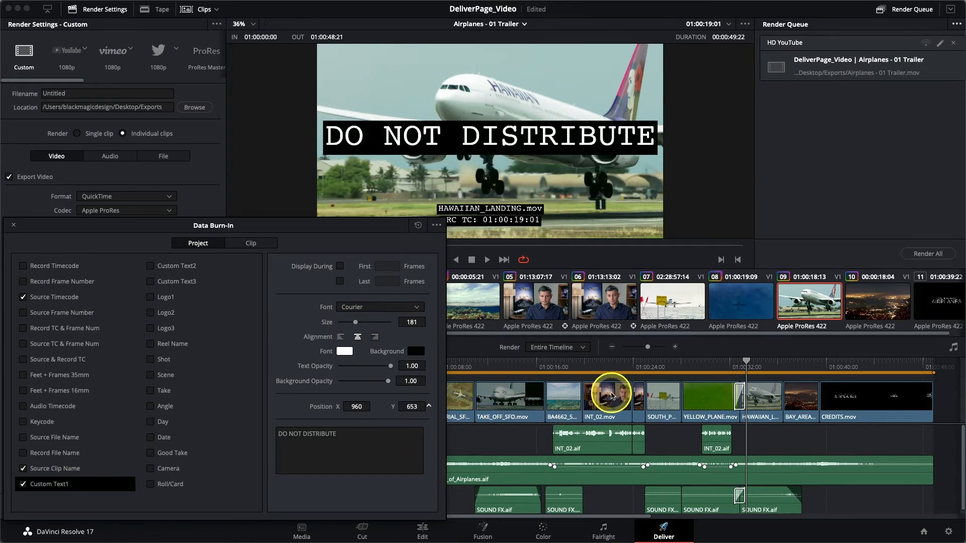
Step: Set the font of the DO NOT DISTRIBUTE burn-in text to Arial
click(374, 307)
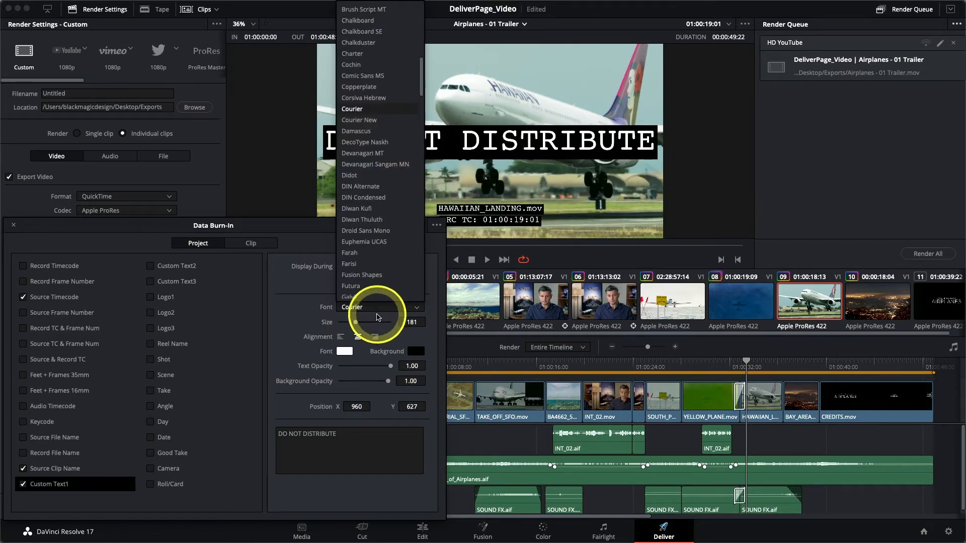
scroll(372, 243, up, 6)
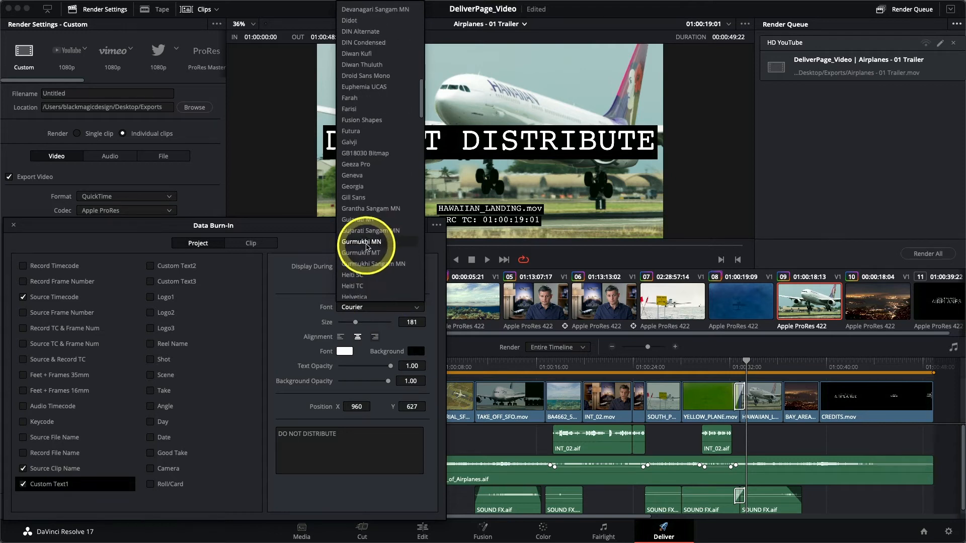
scroll(372, 240, up, 6)
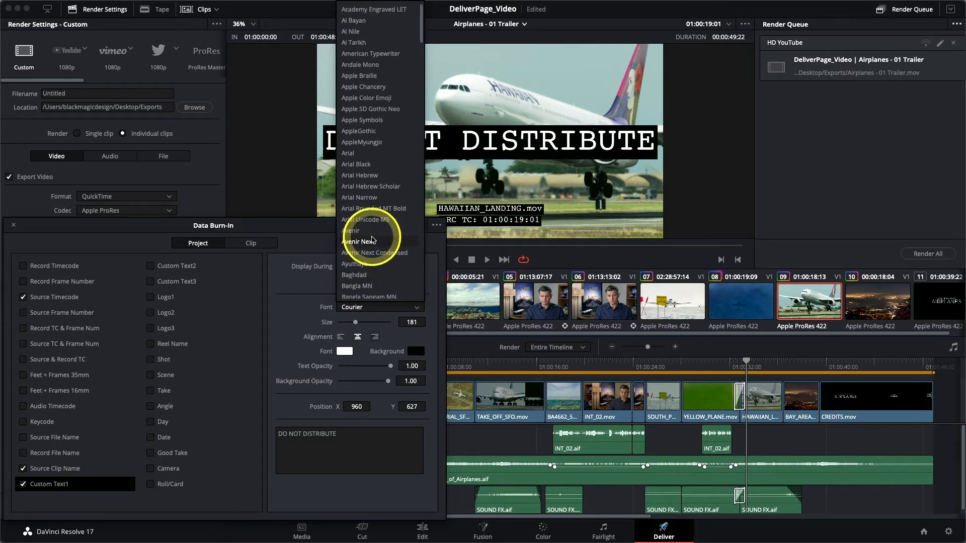
click(354, 153)
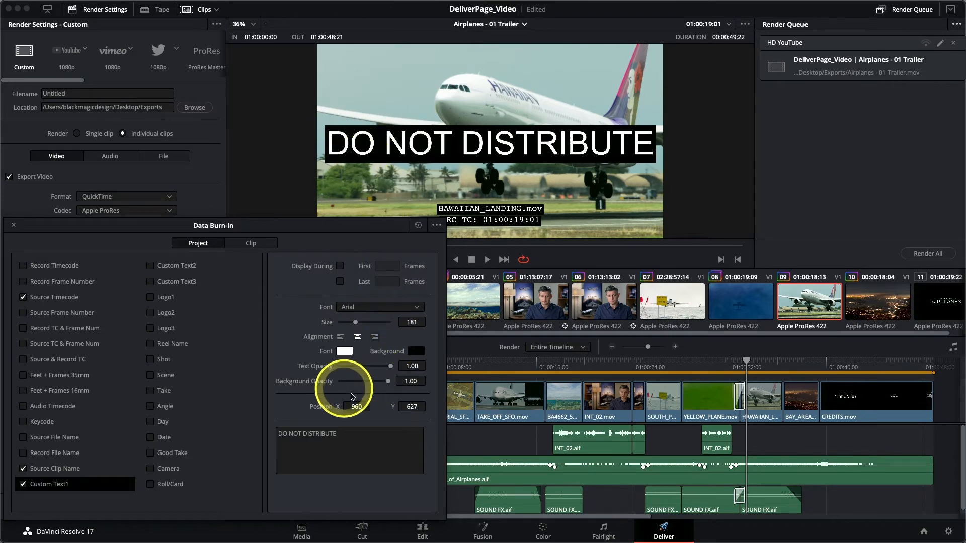
Step: Set the burn-in text's background opacity to 0.00 and its text opacity to 0.40
drag(379, 384, 325, 383)
drag(390, 366, 382, 369)
click(411, 366)
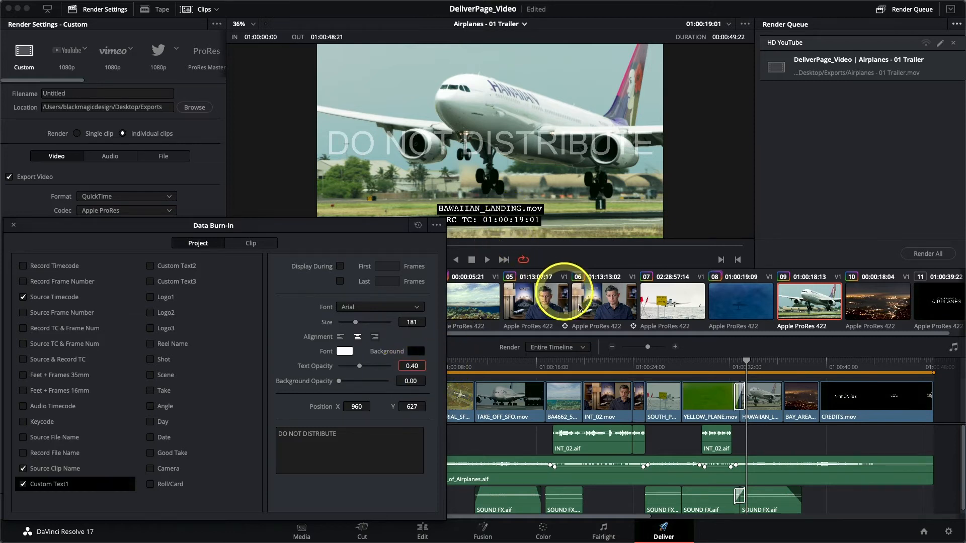
Step: Check the burn-in text on several clips of the timeline and close the Data Burn-In window
click(604, 300)
click(558, 301)
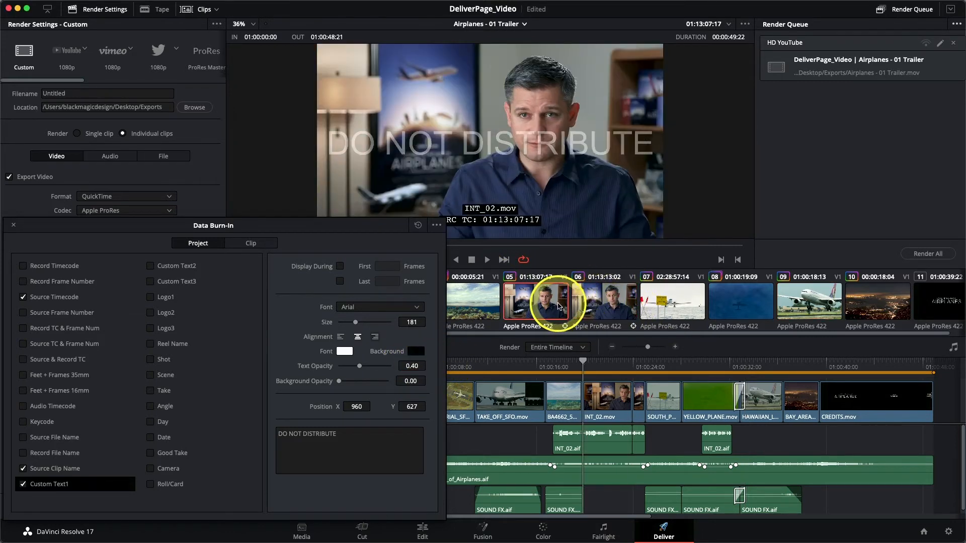
click(476, 302)
click(657, 298)
click(744, 298)
click(803, 298)
click(855, 294)
click(825, 297)
click(760, 299)
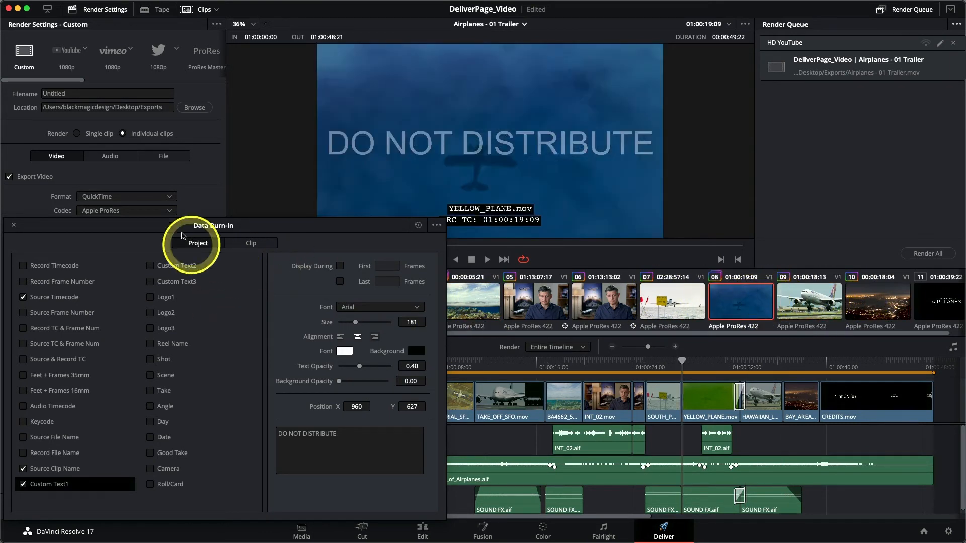
mouse_move(108, 222)
mouse_down()
mouse_move(355, 220)
mouse_move(391, 185)
mouse_up()
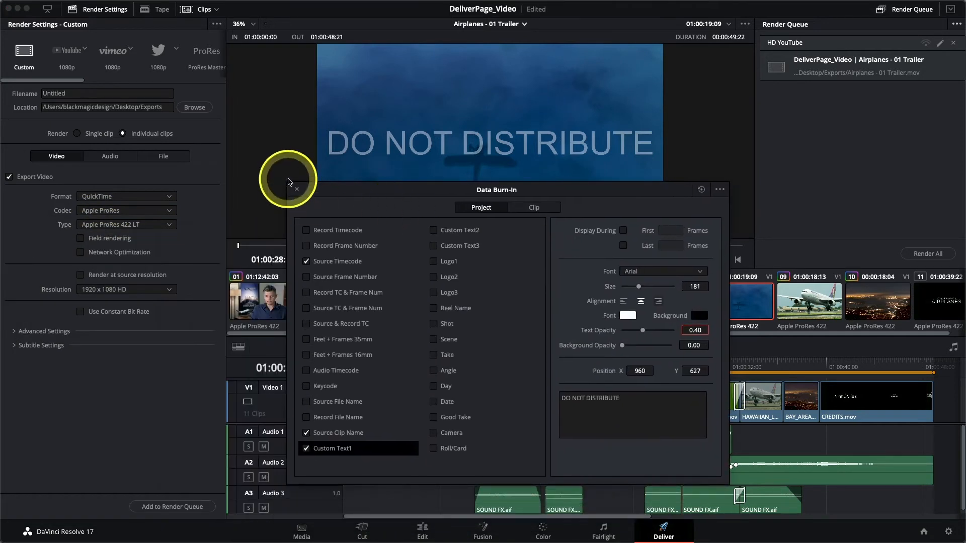
click(296, 190)
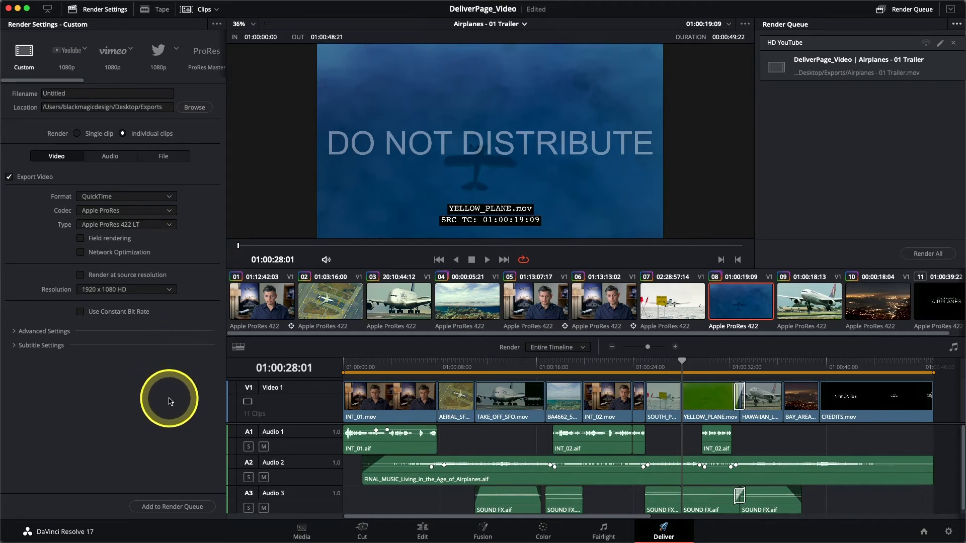
Step: Name the rendered files by source name, with unique filenames enabled and the unique name added as a suffix
click(162, 158)
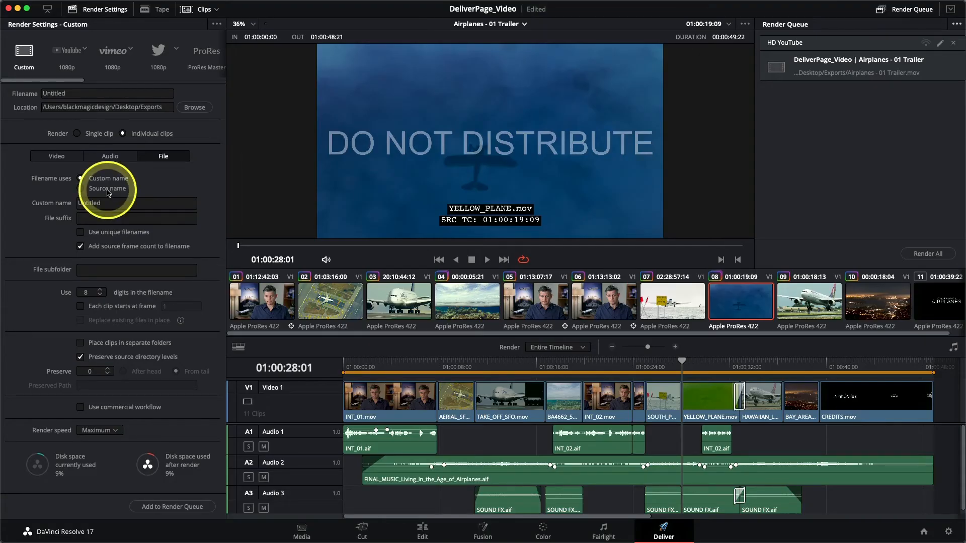
click(108, 191)
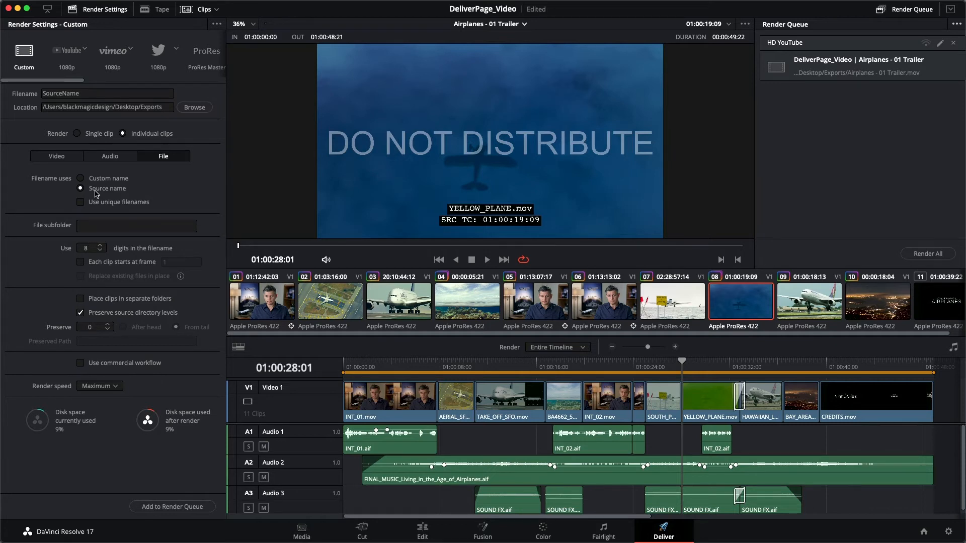
click(91, 191)
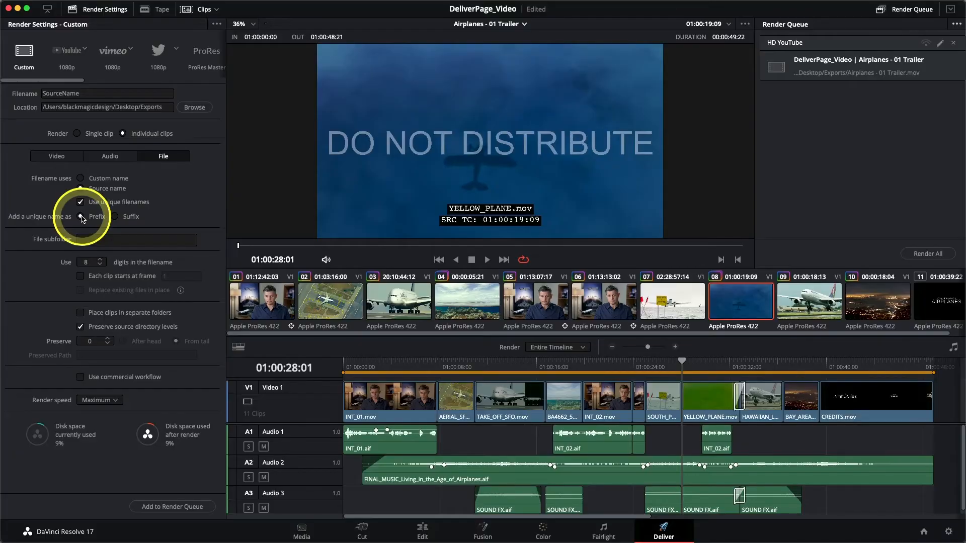
click(115, 217)
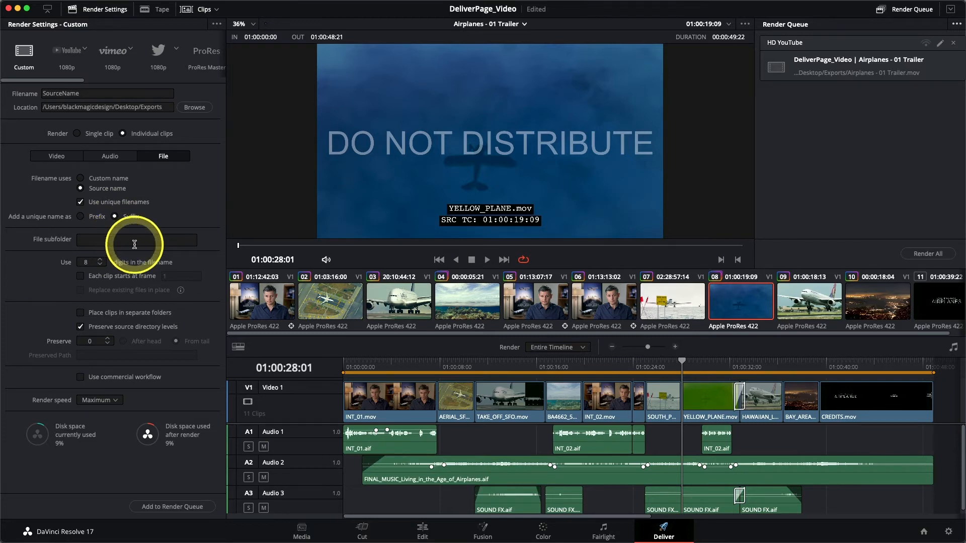
Step: Add the individual-clips render to the render queue and rename the new job Dailies
click(169, 506)
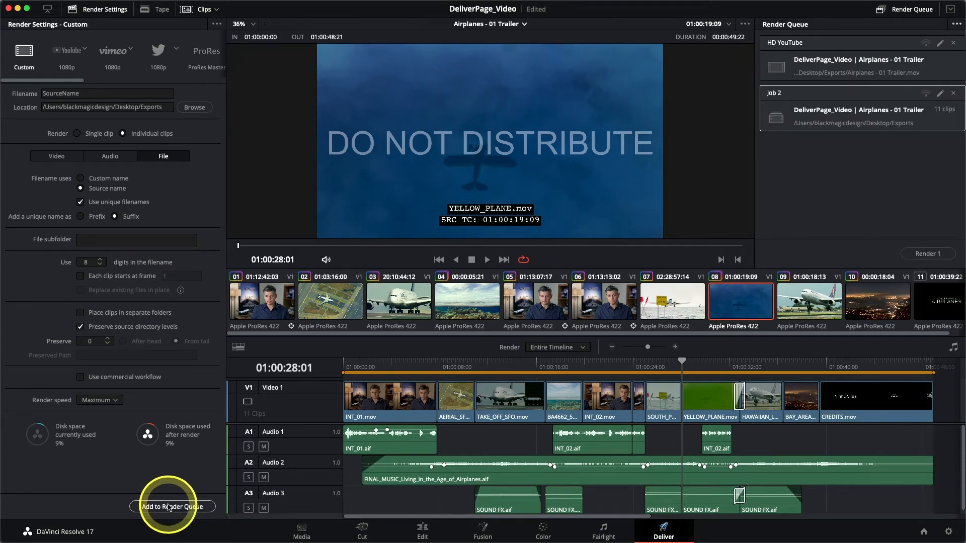
click(775, 96)
double_click(775, 94)
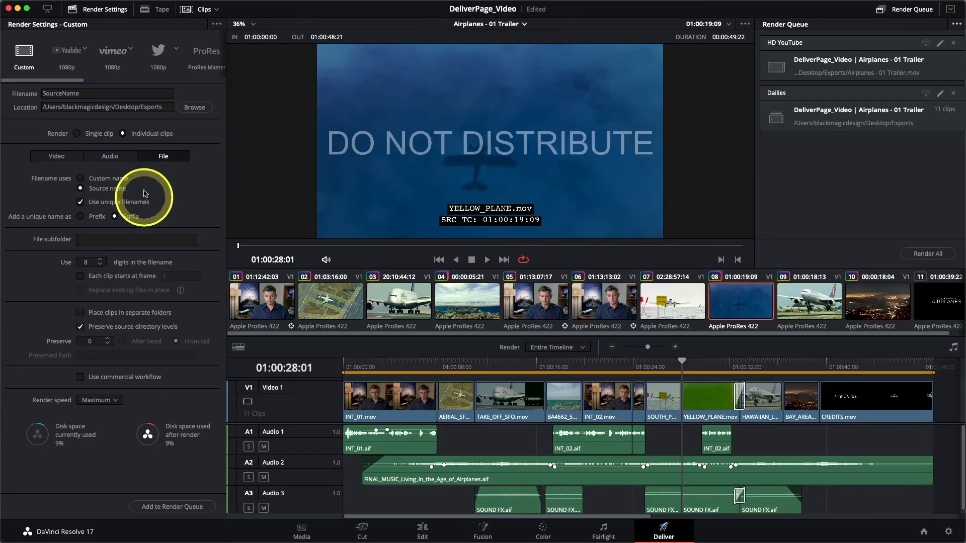
Step: Save the current render settings as a new preset named Prores dailies
click(216, 25)
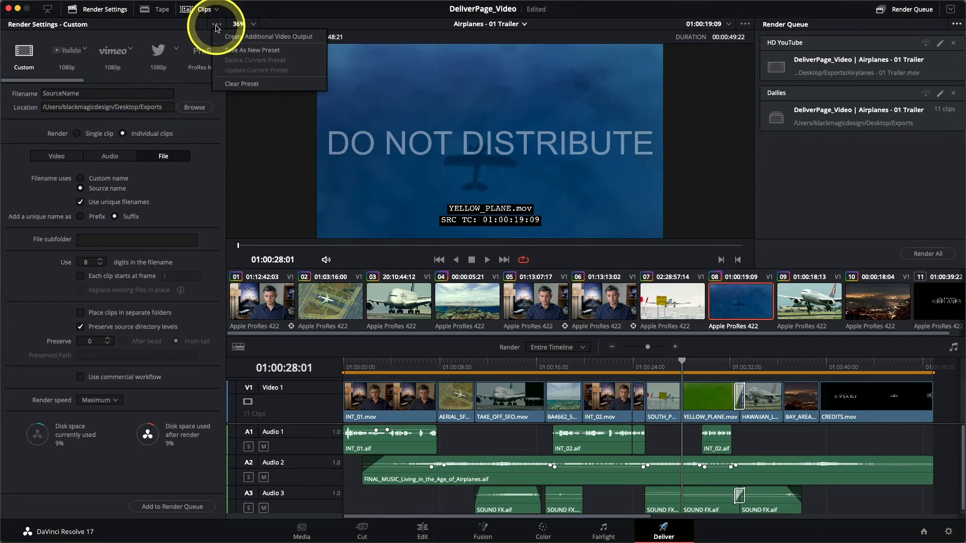
click(230, 50)
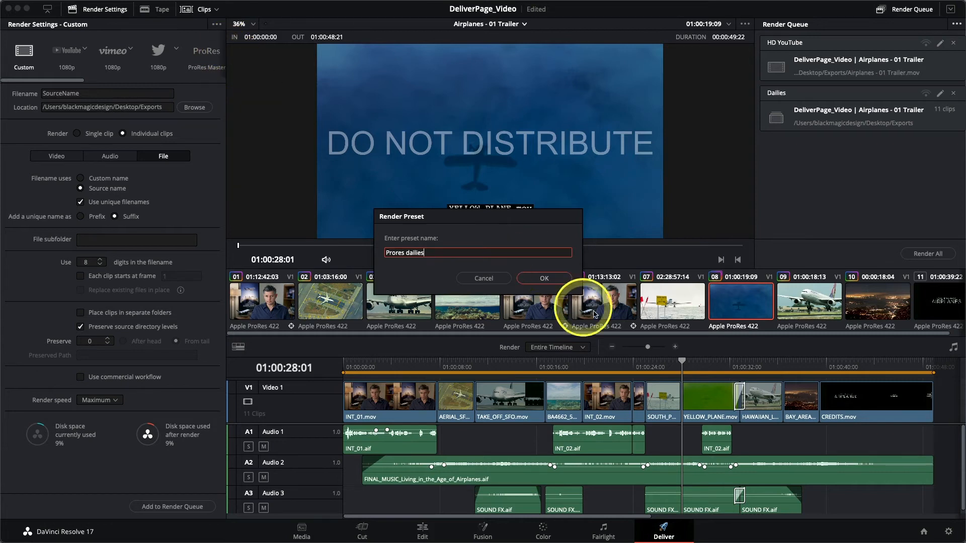
click(533, 280)
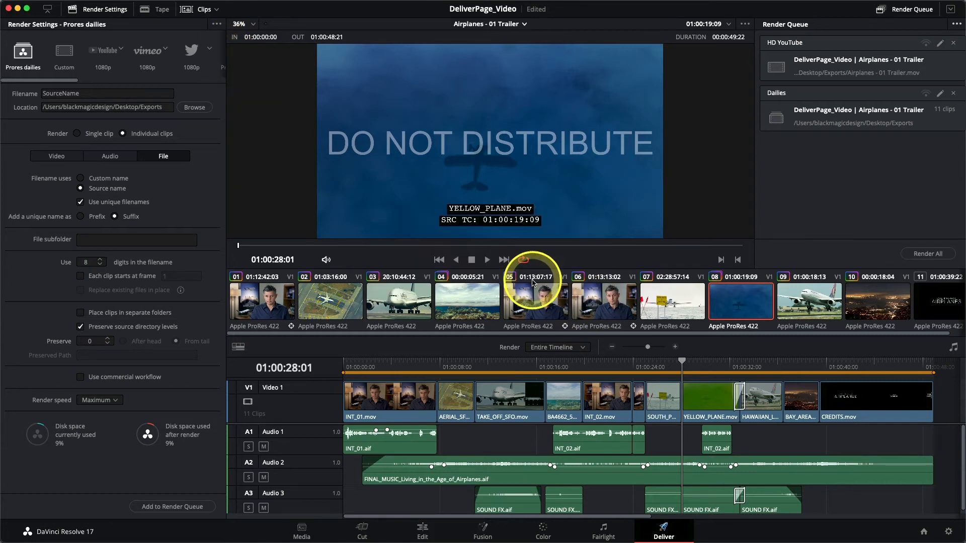
Step: Limit the render to an In/Out range from 01:00:00:00 to 01:00:16:17, ending with the TAKE_OFF_SFO.mov clip
click(76, 141)
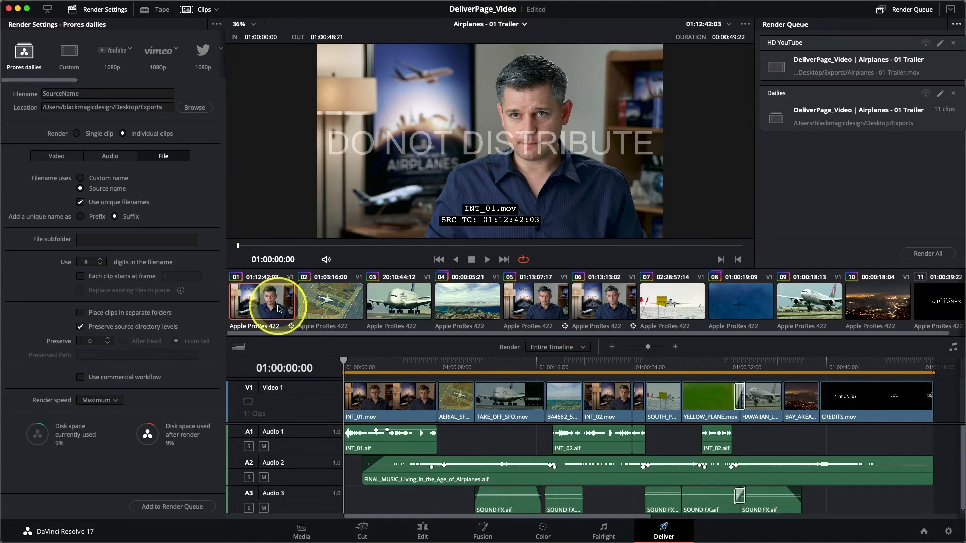
click(279, 308)
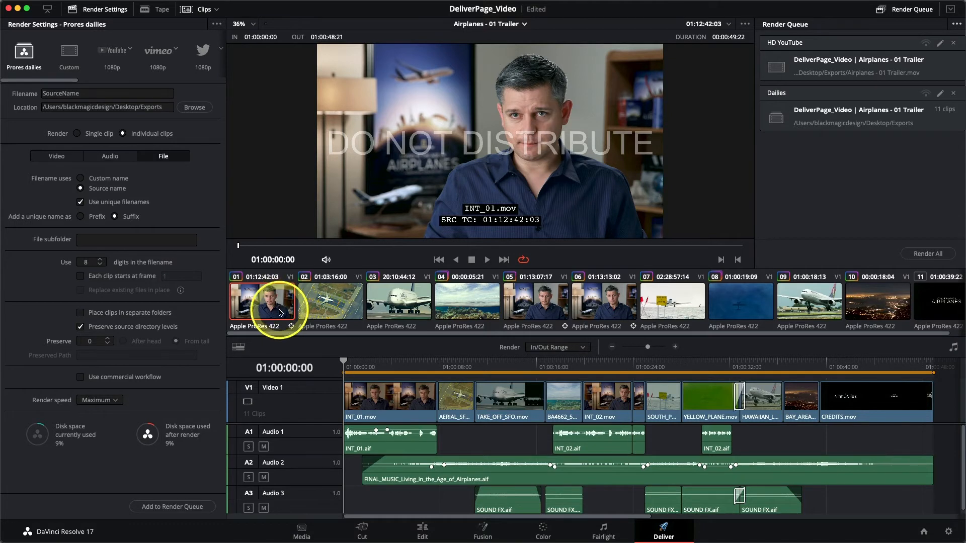
click(492, 306)
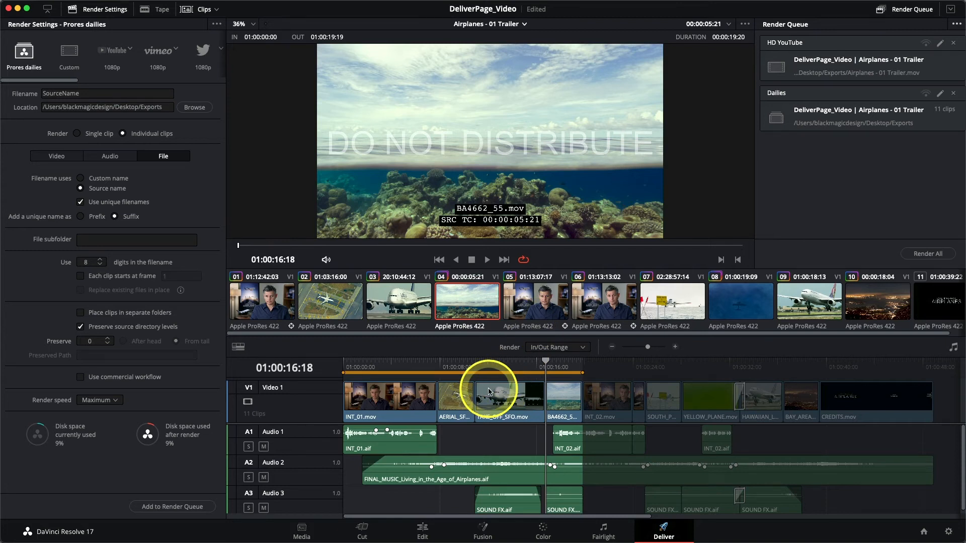
mouse_move(511, 360)
mouse_down()
mouse_move(578, 354)
mouse_move(496, 366)
mouse_move(506, 363)
mouse_up()
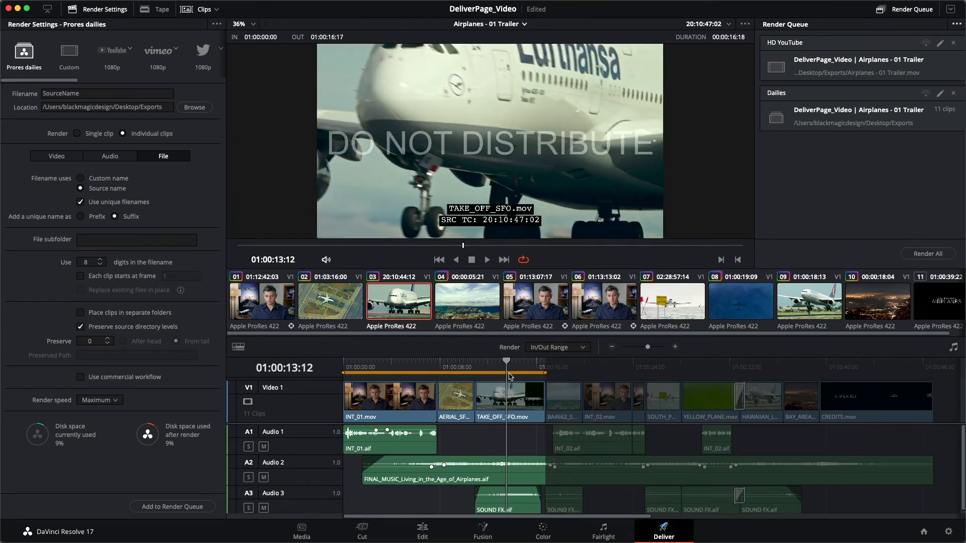
Step: Clear the In/Out range to render the entire timeline, and switch to the Airplanes - 02 Alternative Trailer timeline
key(alt+x)
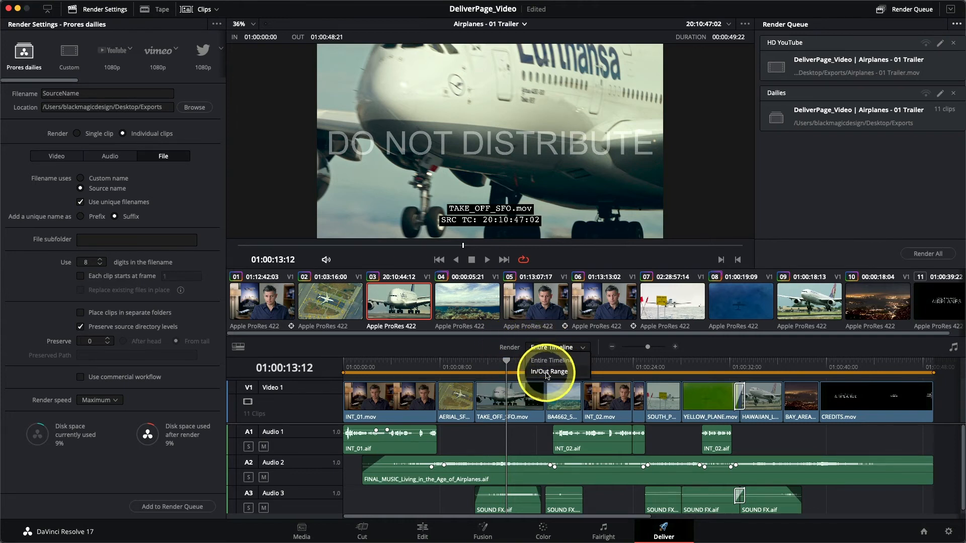
click(546, 365)
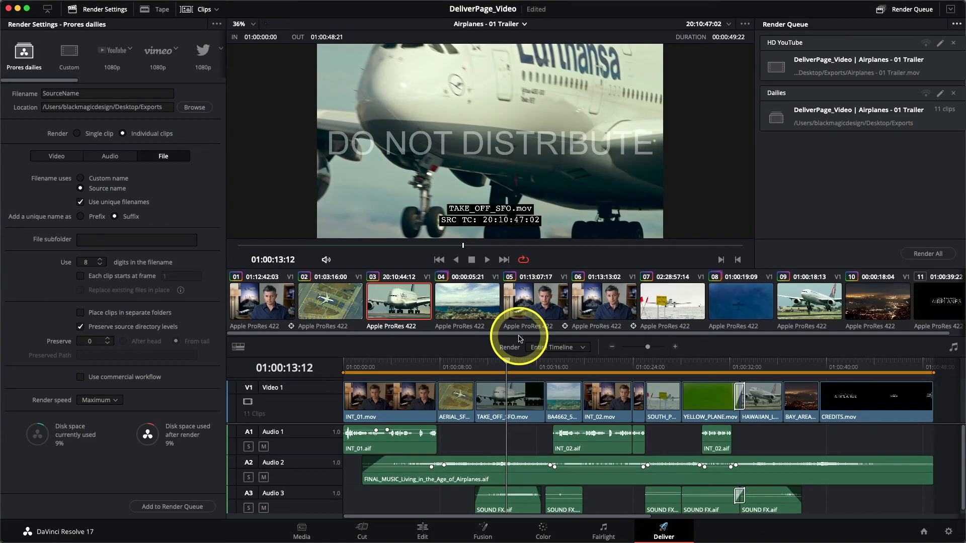
click(481, 26)
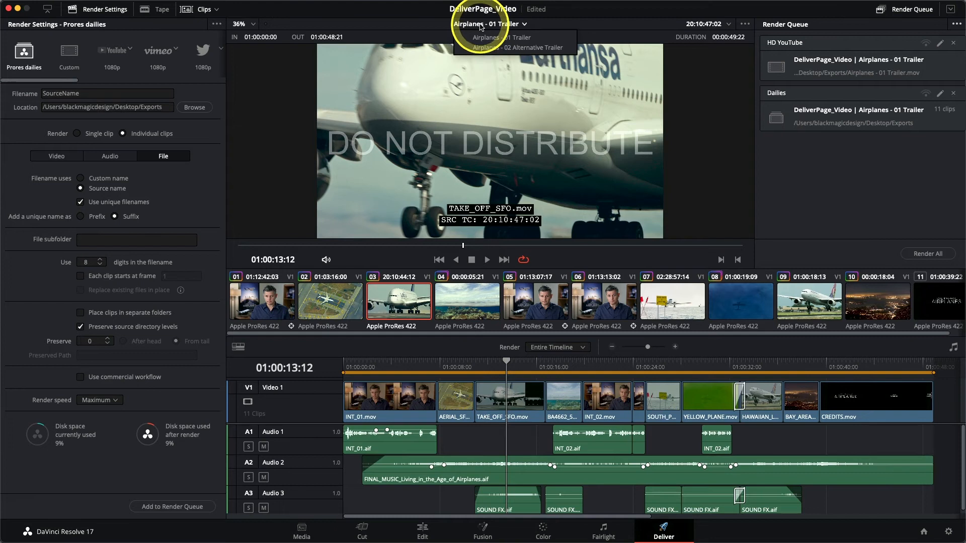
click(517, 48)
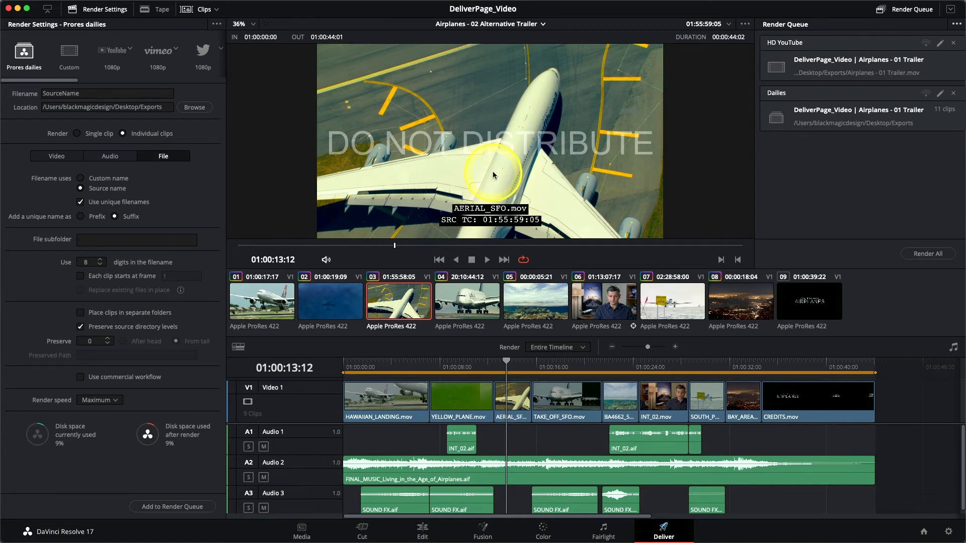
Step: Try the None option for data burn-in in the advanced video settings, and restore it to Same as project
click(55, 159)
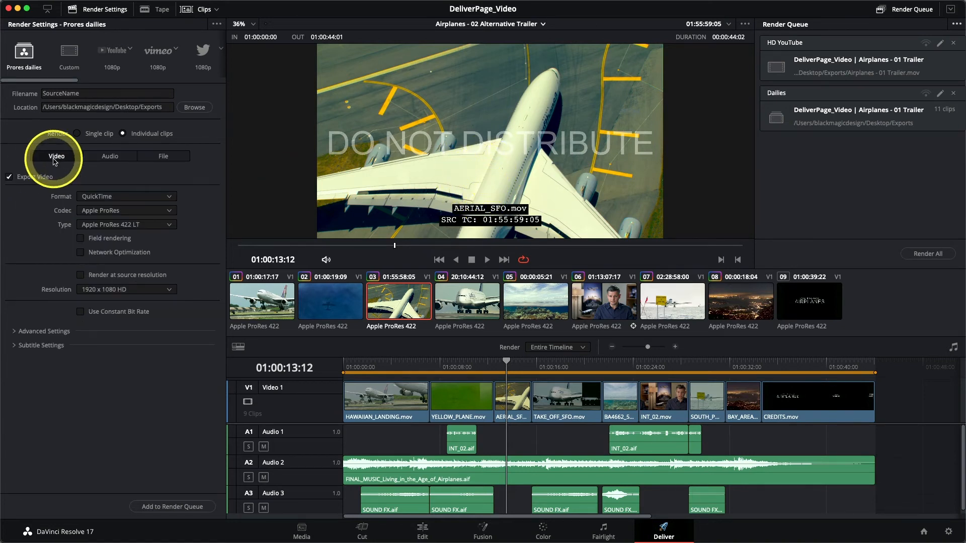
click(41, 331)
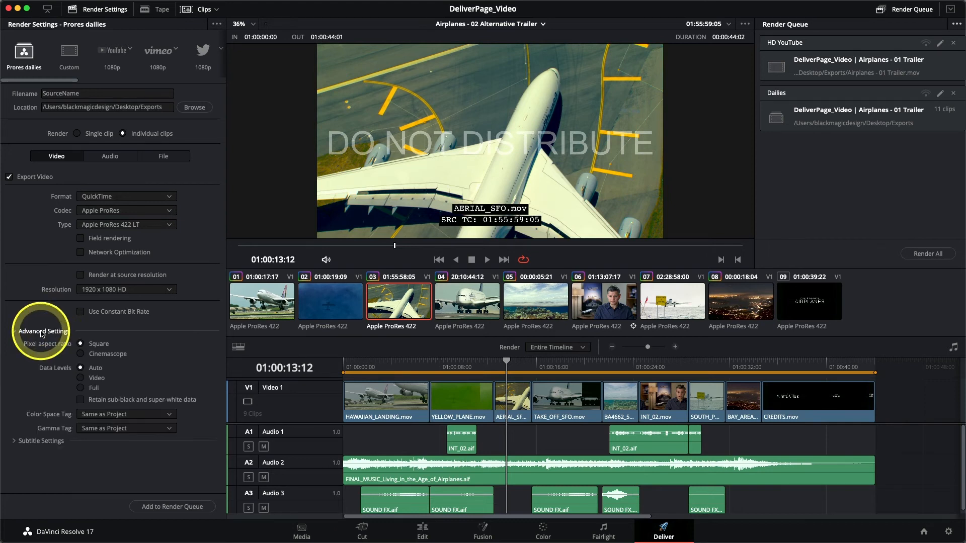
scroll(44, 362, down, 2)
scroll(44, 362, down, 2)
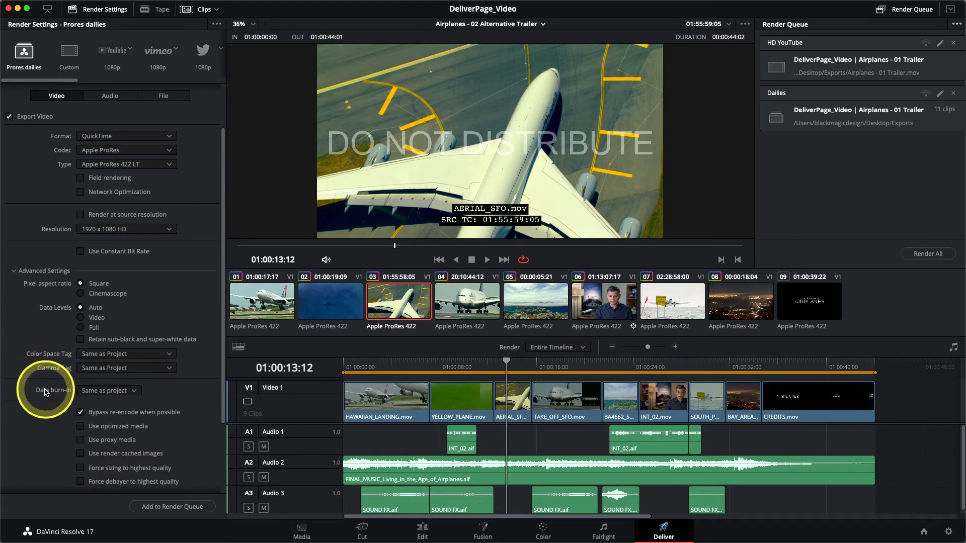
click(95, 392)
click(92, 414)
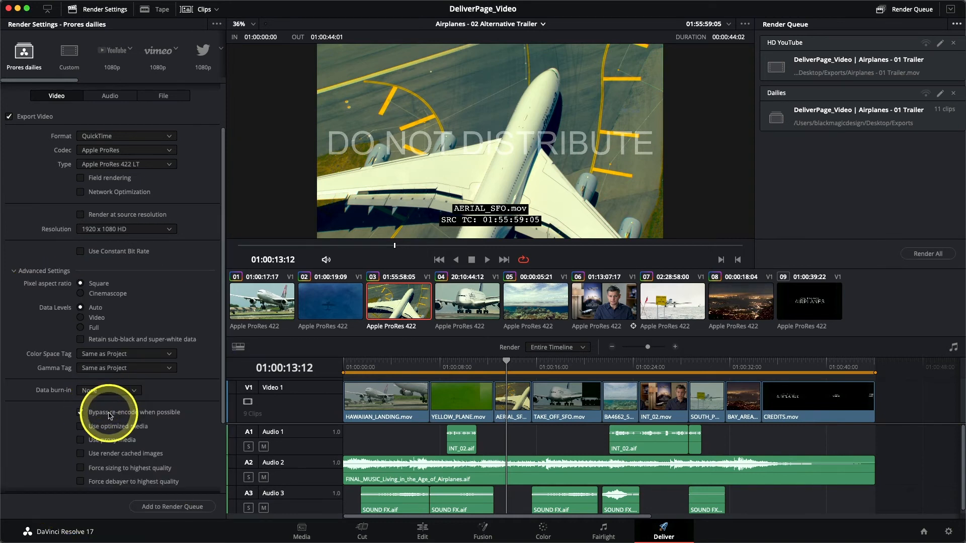
click(108, 391)
click(113, 404)
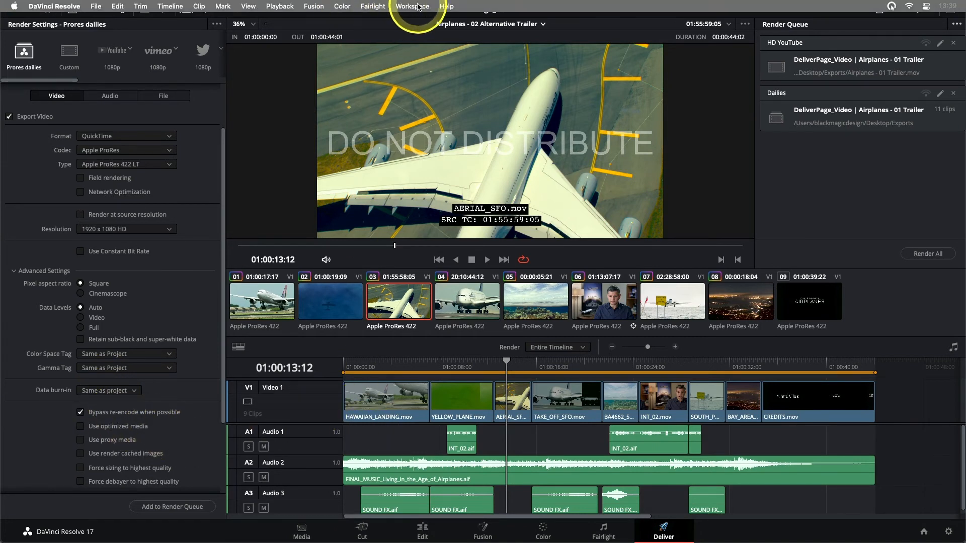
Step: Reset all of the project's Data Burn-In settings to clear the overlays from the picture, and close the Data Burn-In window
click(413, 6)
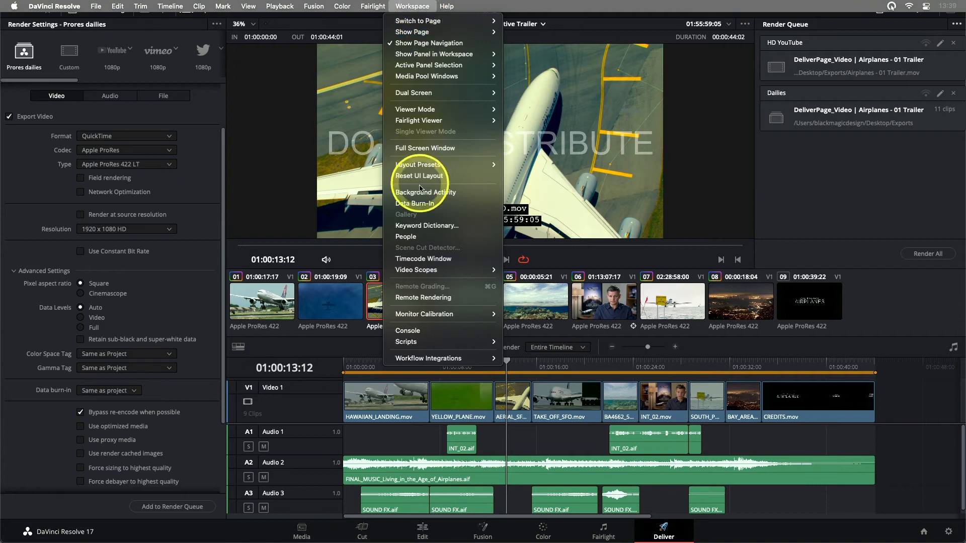
click(409, 204)
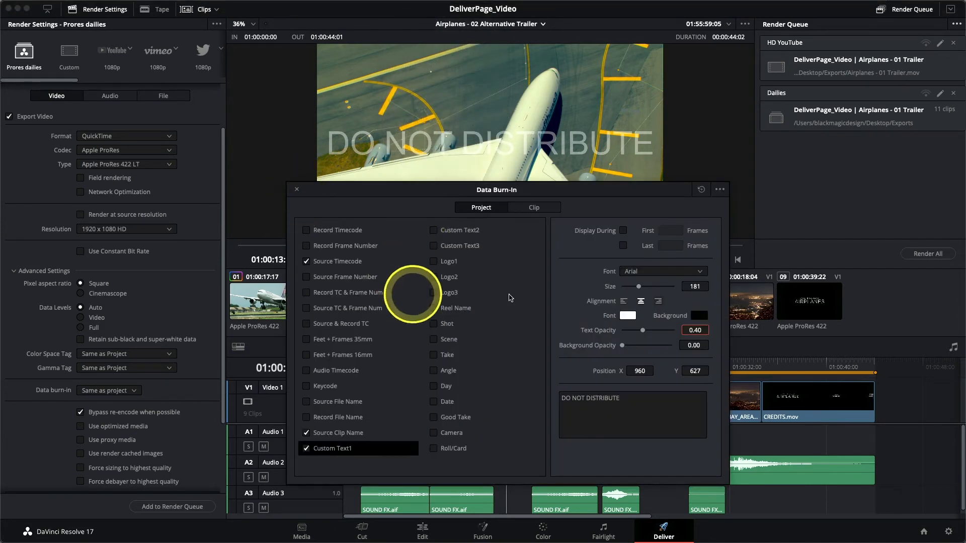
click(703, 190)
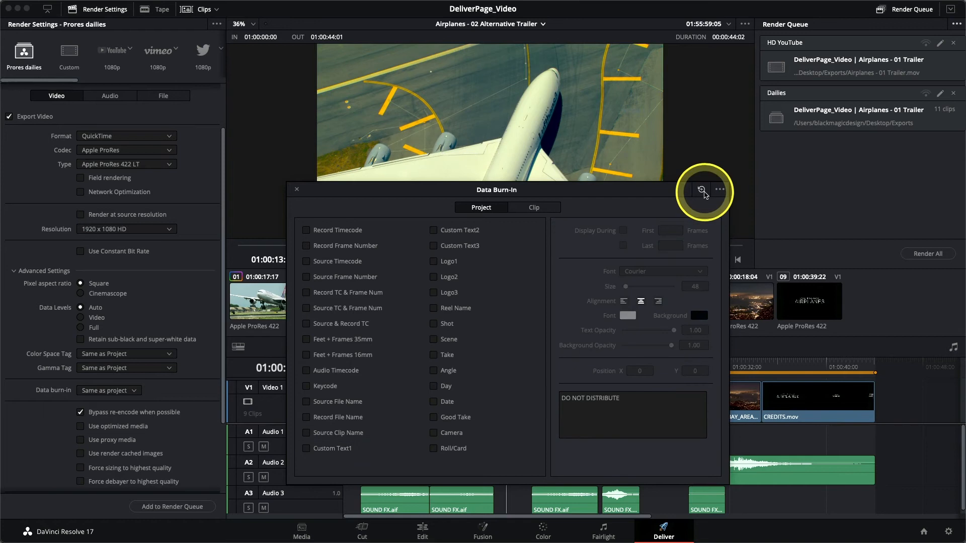
drag(614, 190, 616, 264)
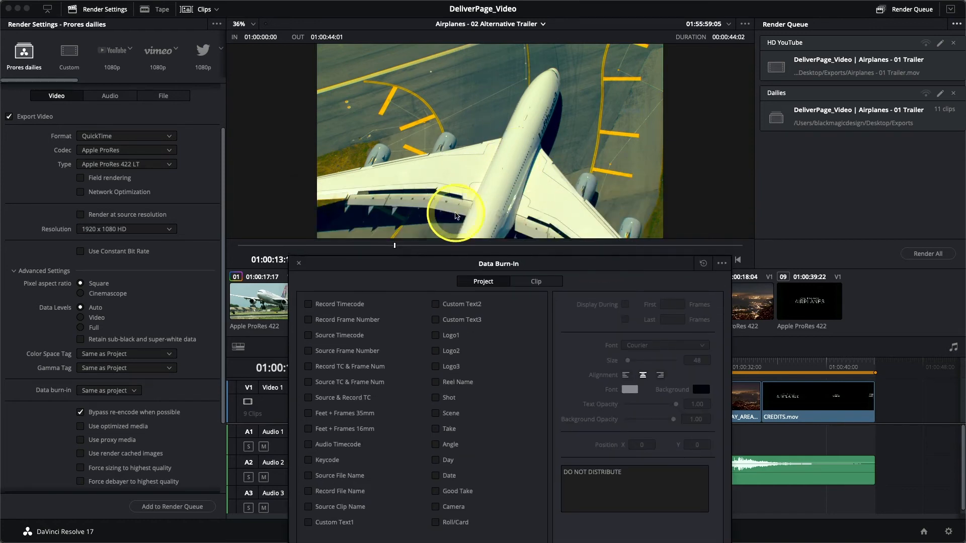
click(299, 265)
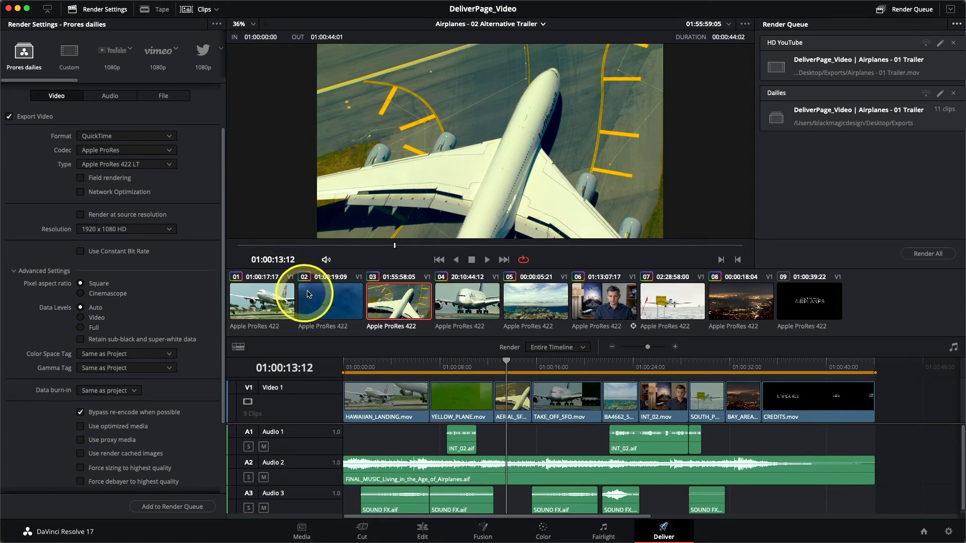
Step: Add a render job to the queue using the YouTube 1080p preset and rename it Teaser Trailer
click(115, 60)
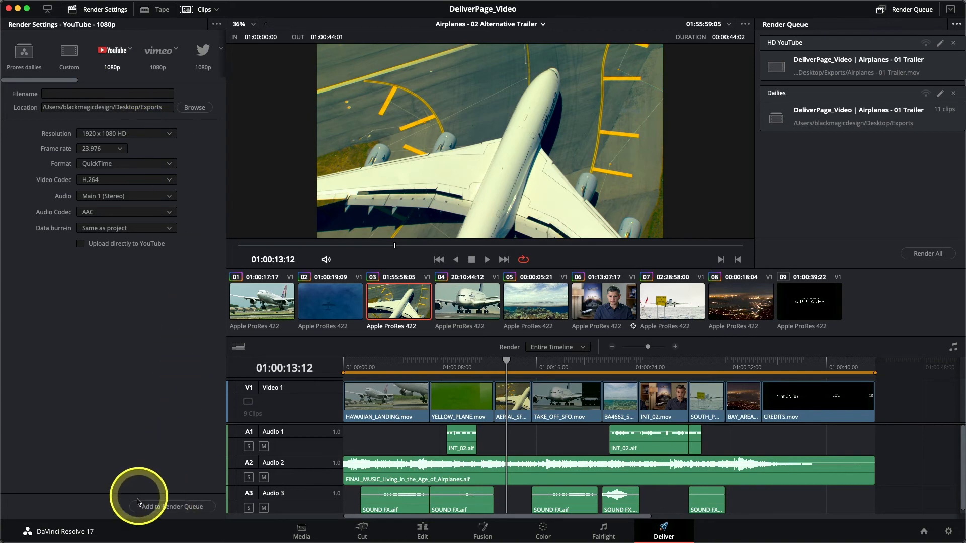
click(161, 507)
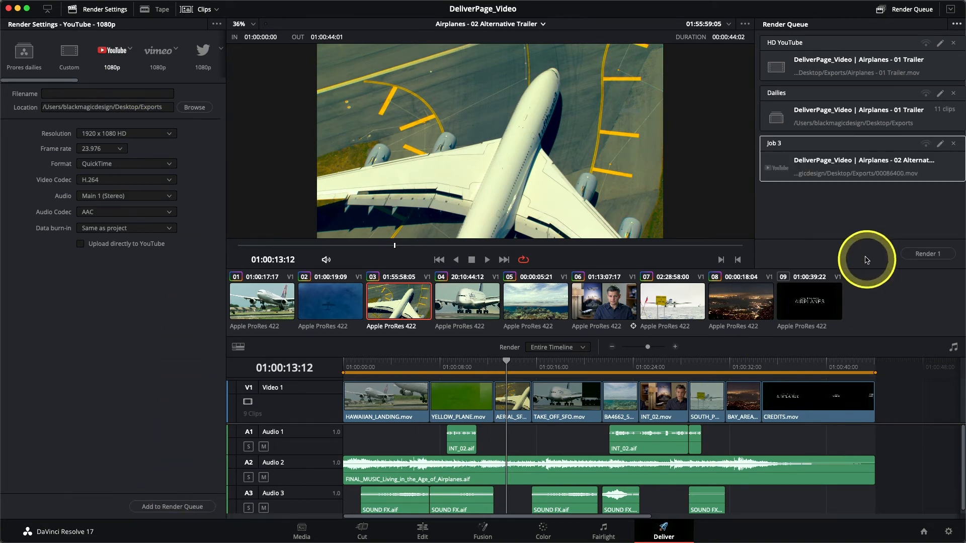
double_click(775, 143)
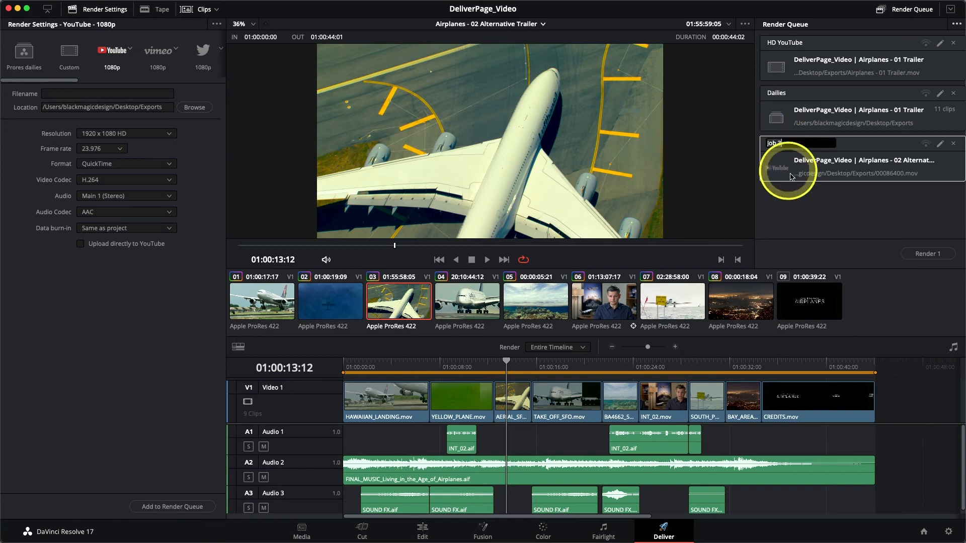
text(Teaser Trailer)
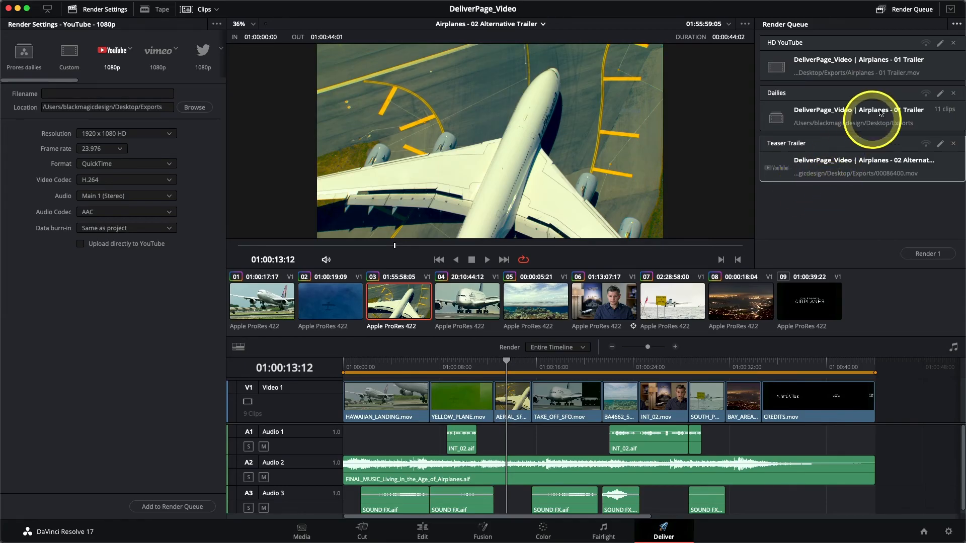
Step: Show the render jobs of all projects in the render queue and select all of them
click(954, 26)
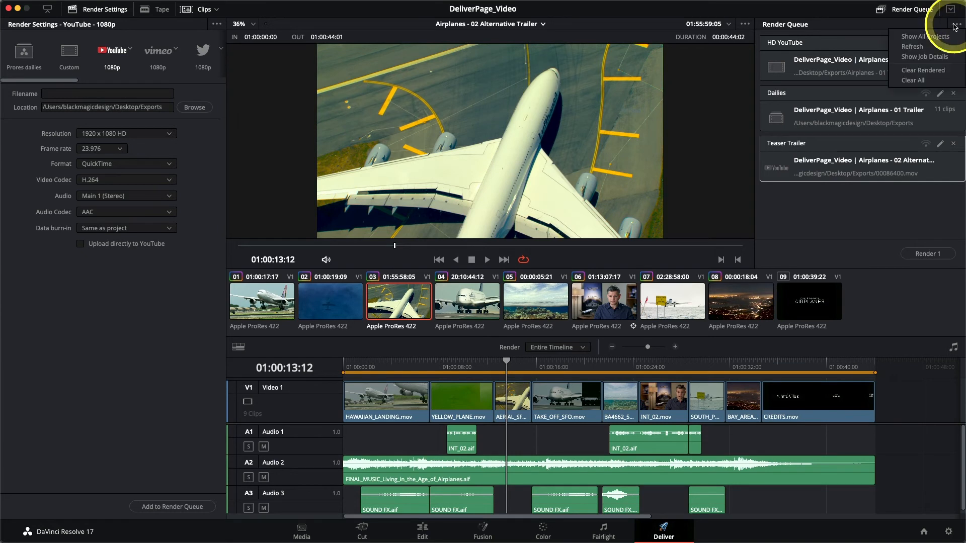
click(921, 38)
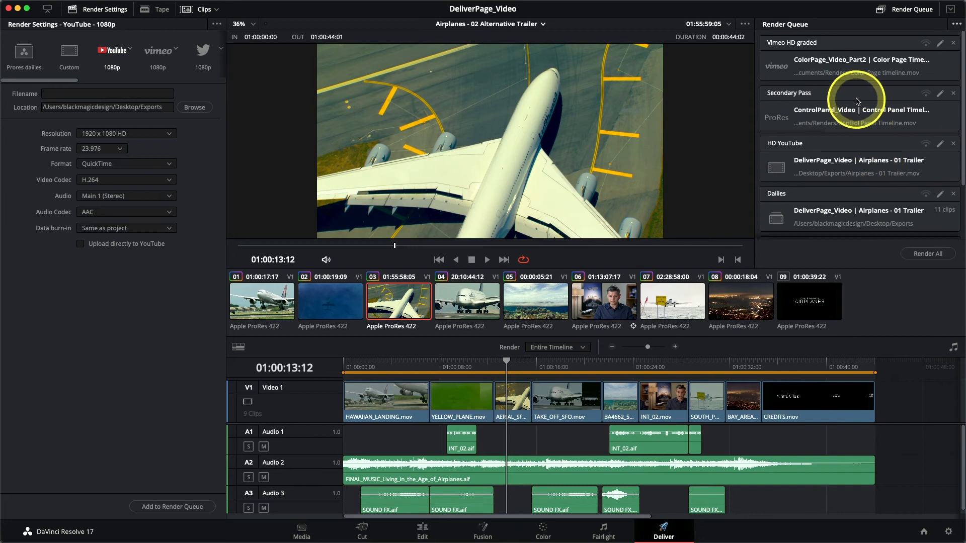
click(850, 73)
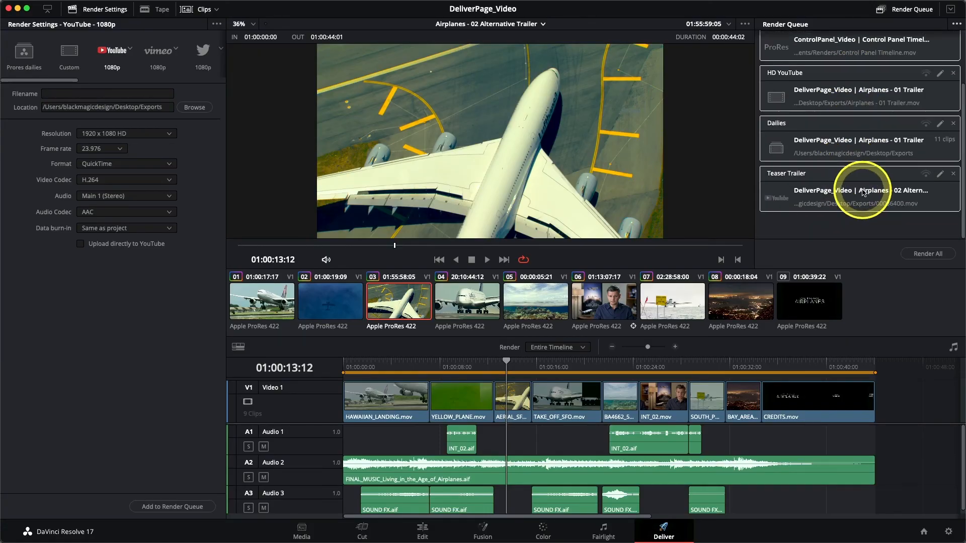
scroll(862, 192, up, 3)
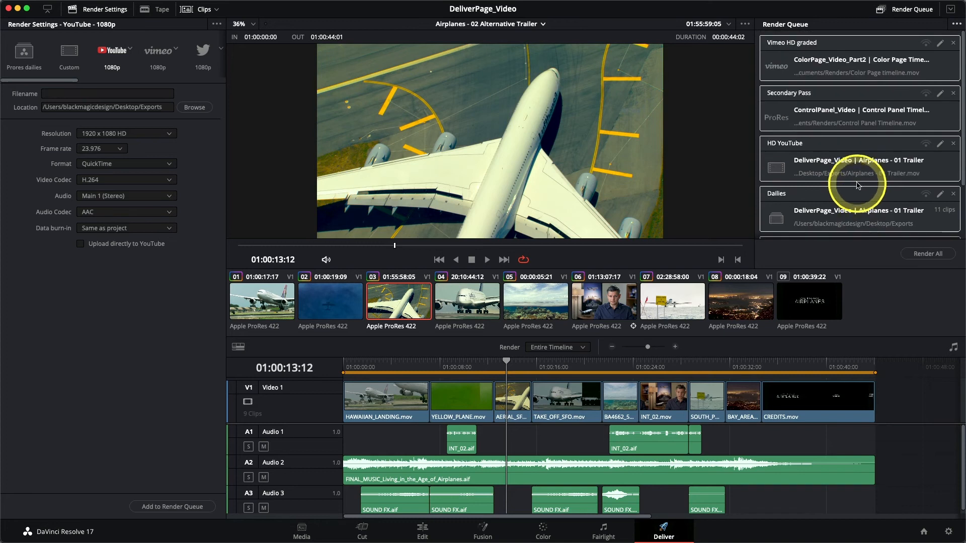
click(917, 255)
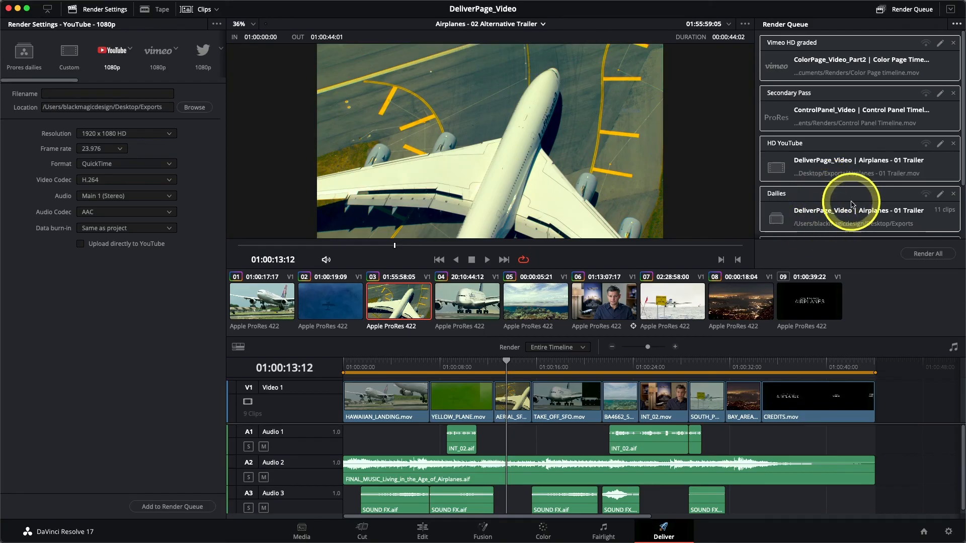
Step: Remove the Vimeo HD graded job from the render queue
click(852, 201)
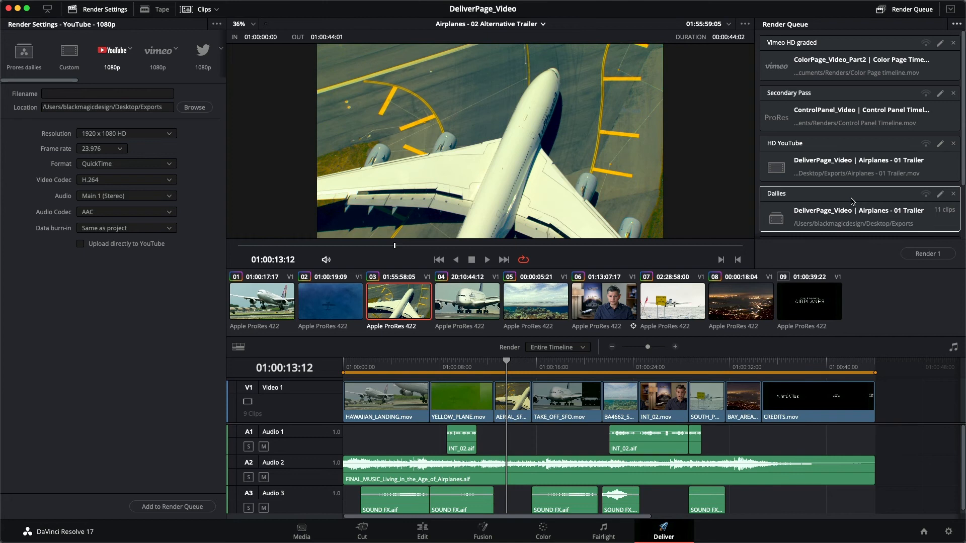
click(910, 55)
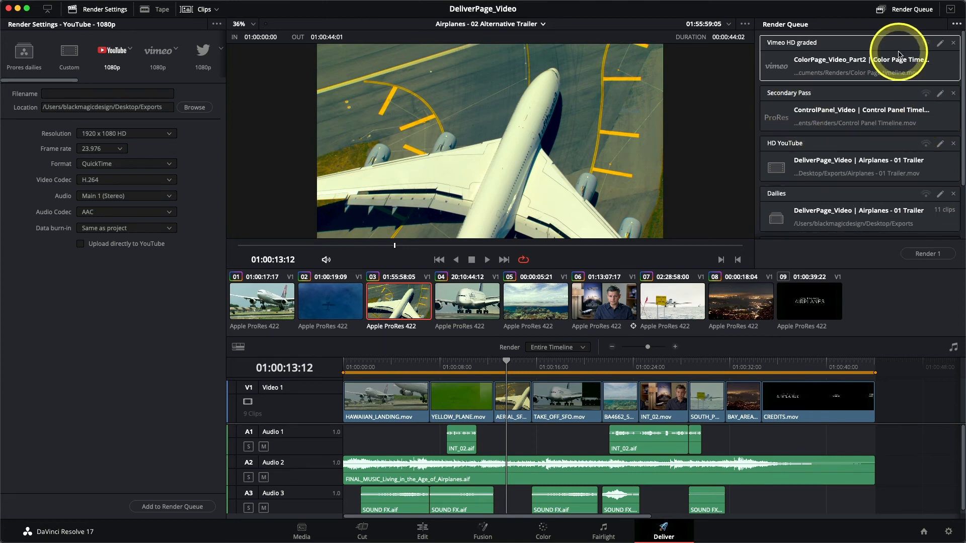
click(953, 43)
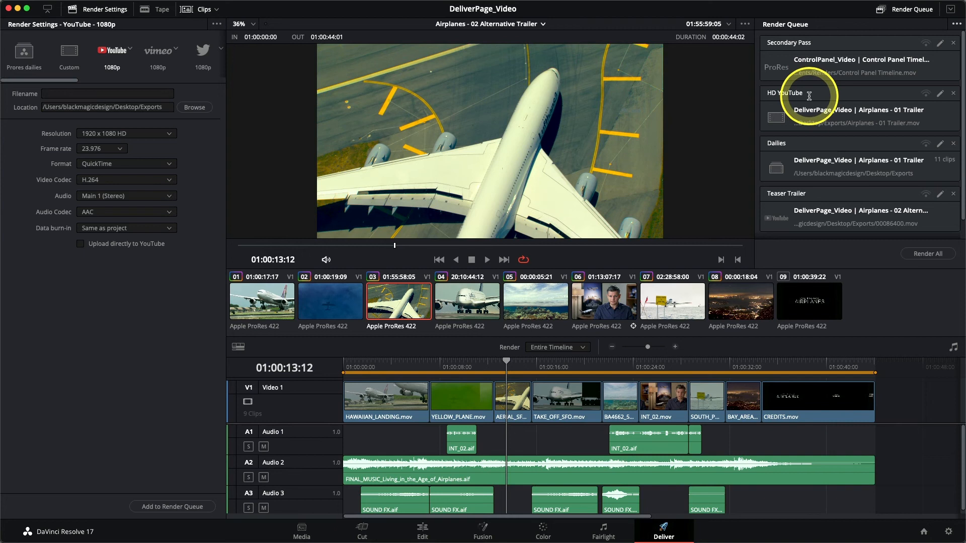
Step: Update the queued HD YouTube job with a resolution of 1280 x 720 HD 720P and quality restricted to 8000 Kb/s
click(940, 96)
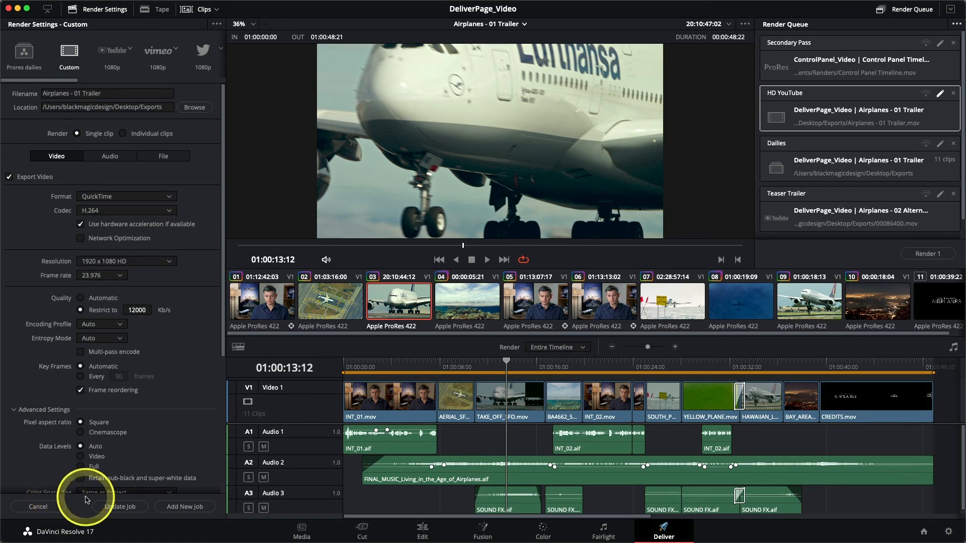
scroll(191, 316, down, 2)
scroll(186, 317, up, 2)
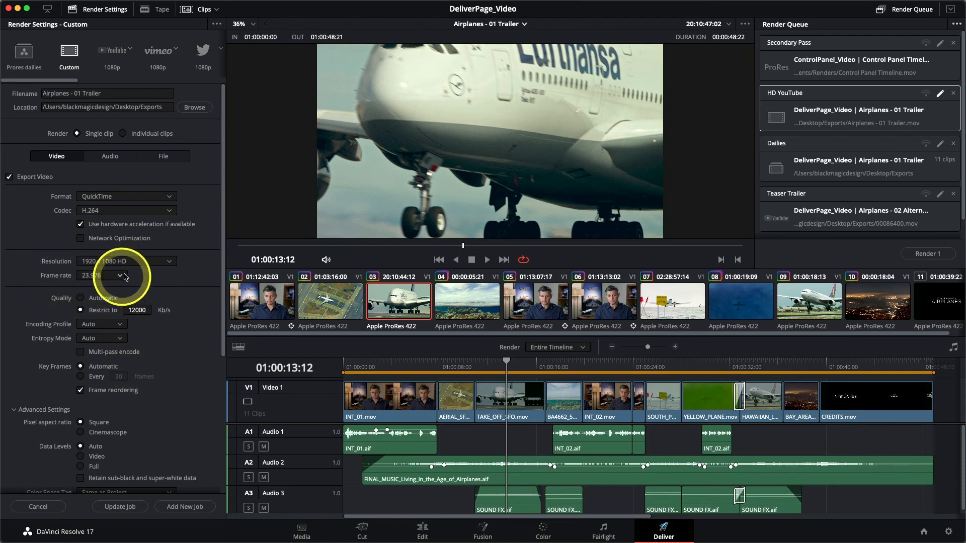
click(111, 262)
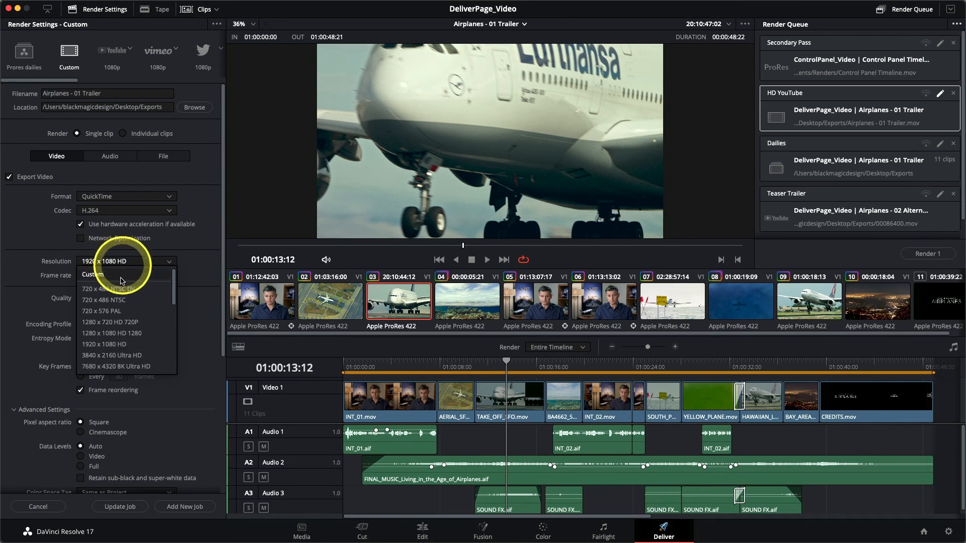
click(118, 322)
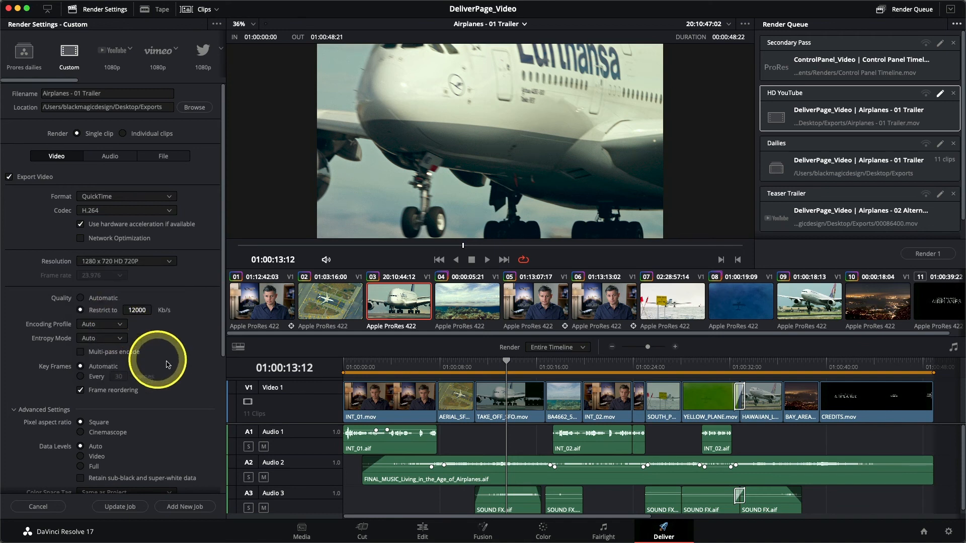
click(138, 308)
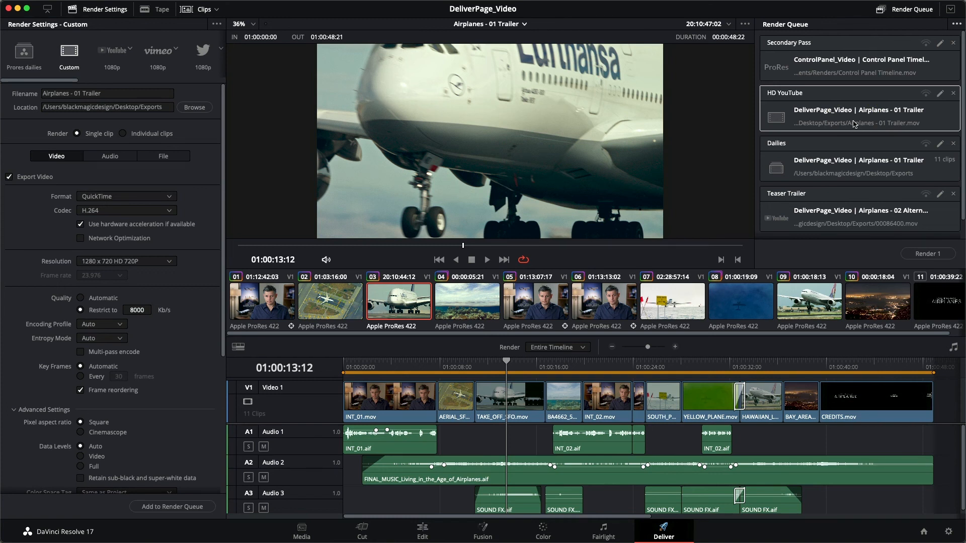
Step: Select every queued job from Secondary Pass through Teaser Trailer and start rendering them all
scroll(851, 143, down, 2)
scroll(855, 126, up, 2)
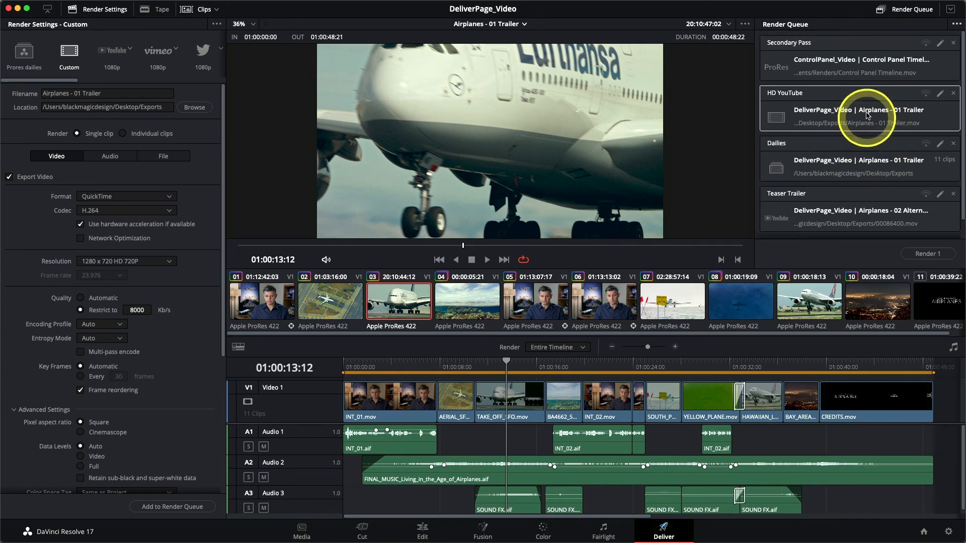
click(863, 61)
scroll(861, 162, down, 2)
click(870, 221)
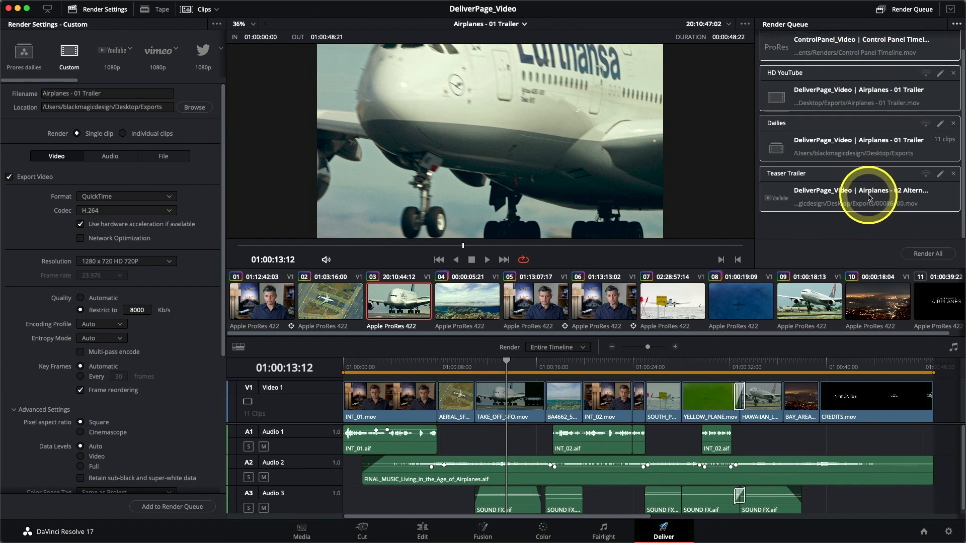
click(928, 254)
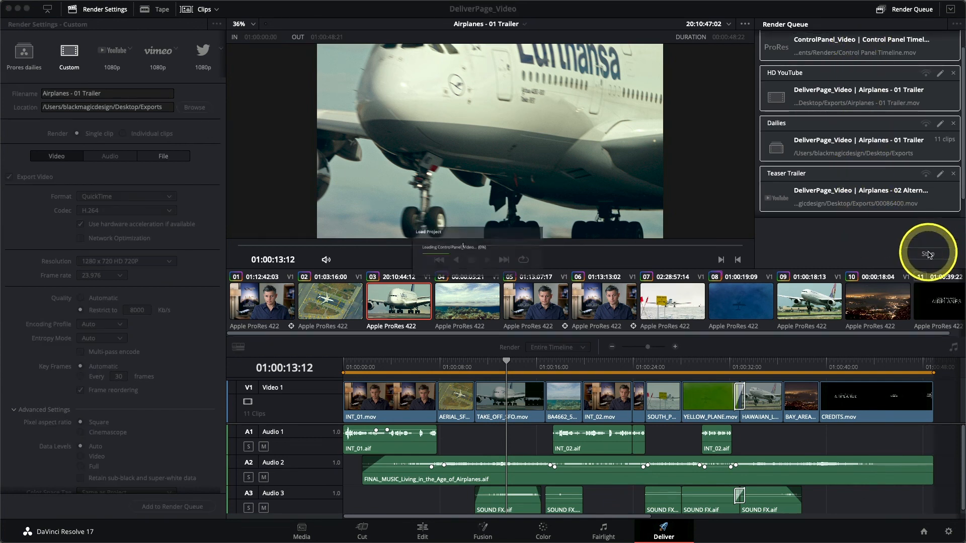